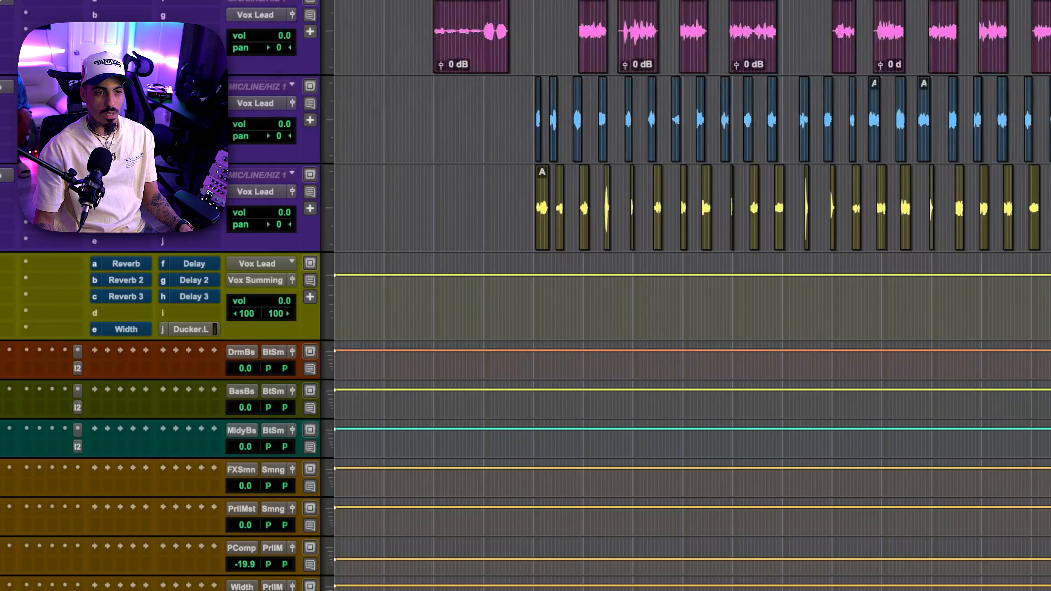
Reset the clipping read-out of the Gold Clip plug-in.
scroll(542, 199, up, 5)
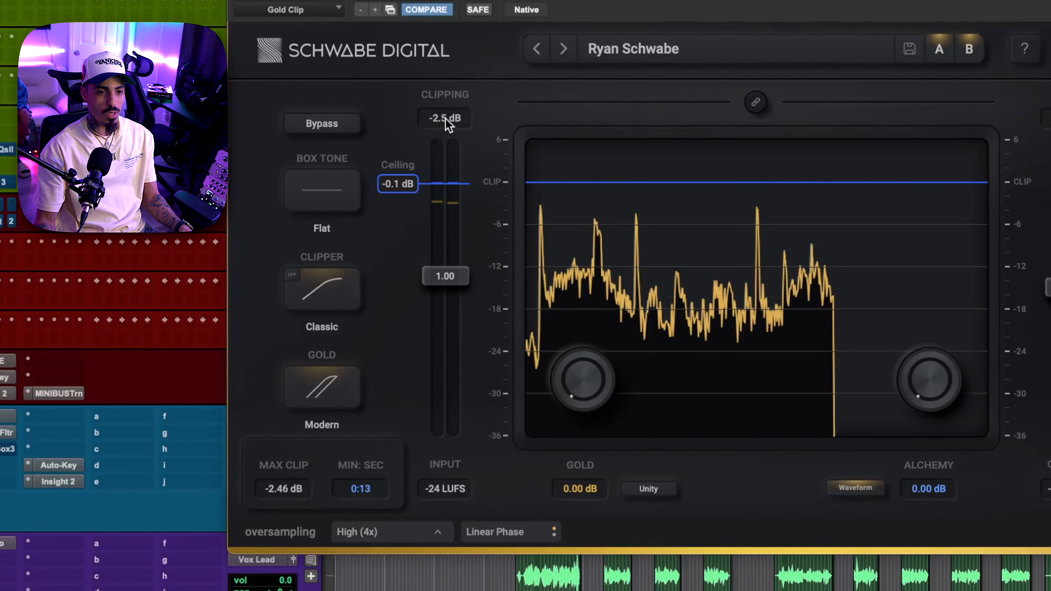
click(446, 123)
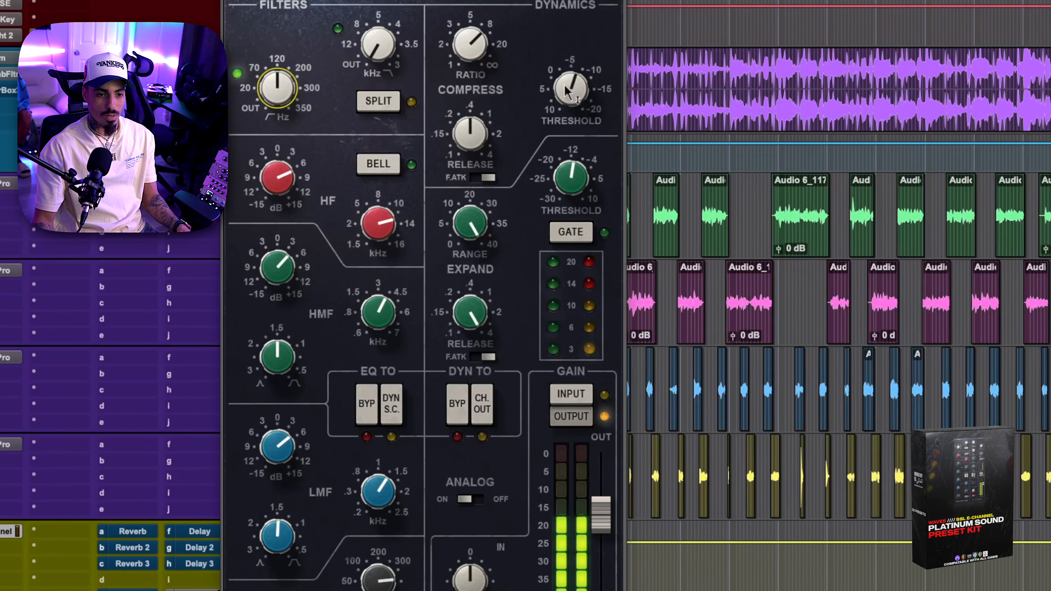
Fine-tune the compressor threshold and switch Analog off in the SSL E-Channel plug-in, closing the open plug-in windows.
drag(567, 90, 568, 92)
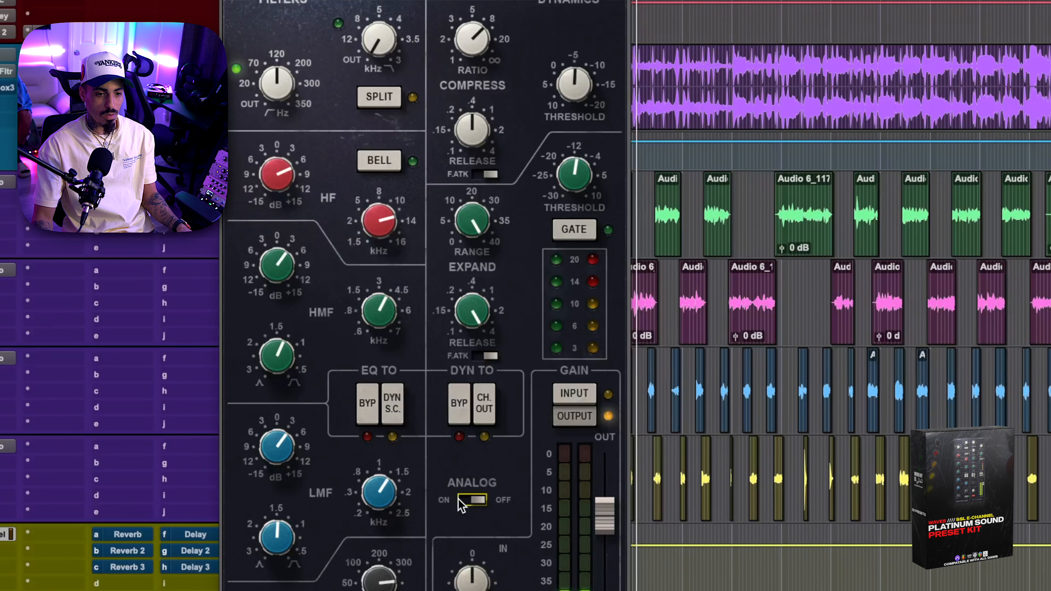
click(480, 498)
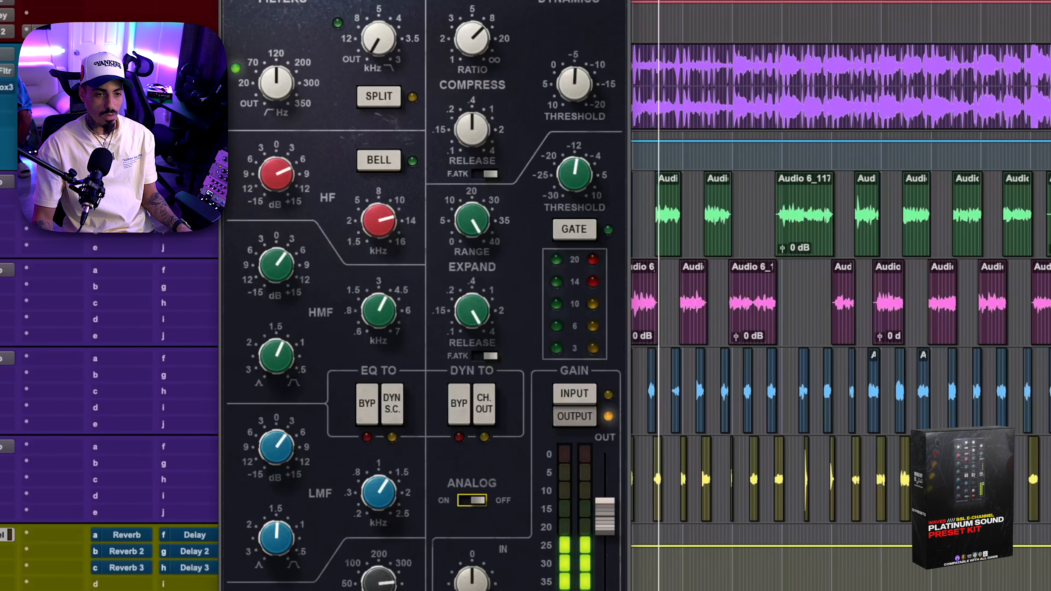
key(super+w)
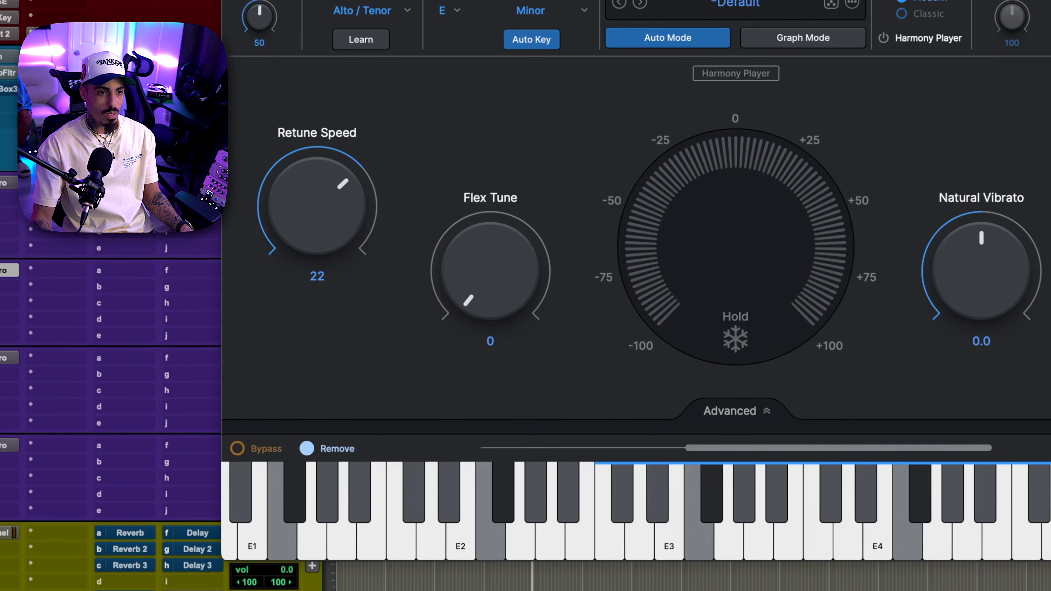
key(super+w)
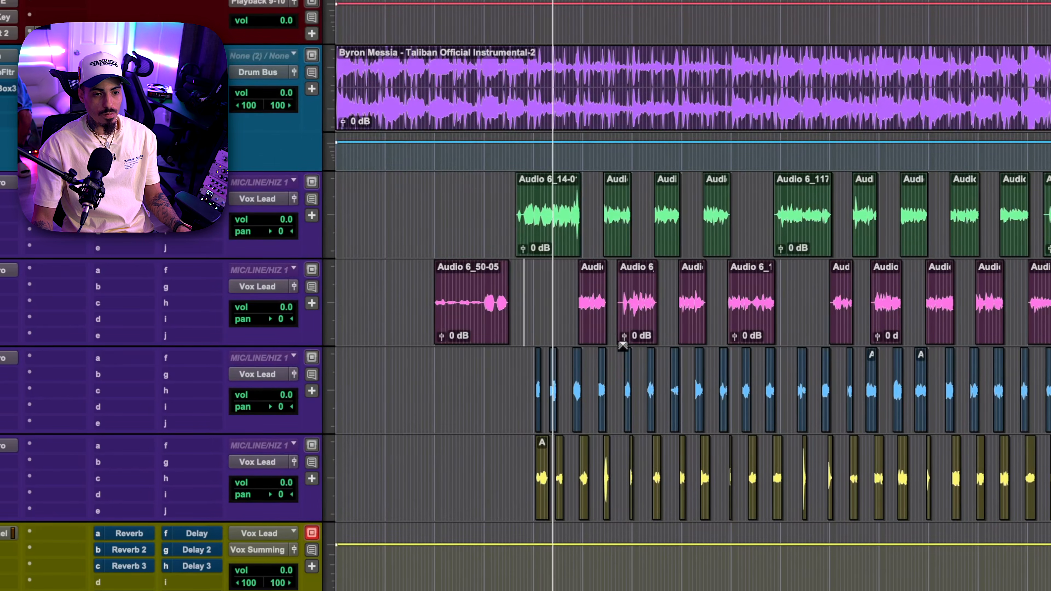
Load the "mixedbyel - RnB Vox" preset in the WesAudio Mimas compressor for the Vox Lead bus.
scroll(623, 346, down, 2)
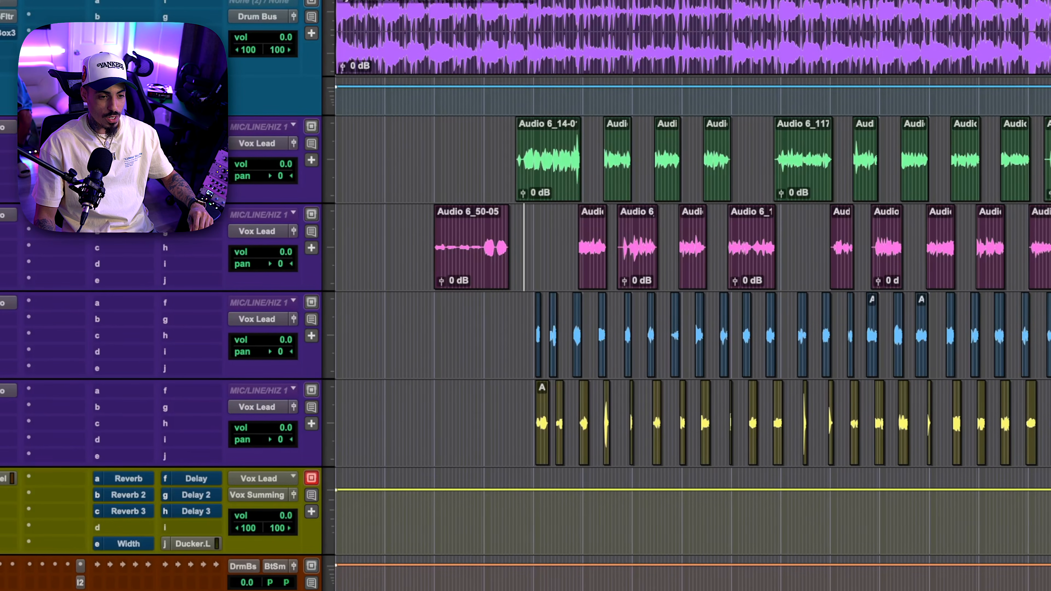
click(2, 482)
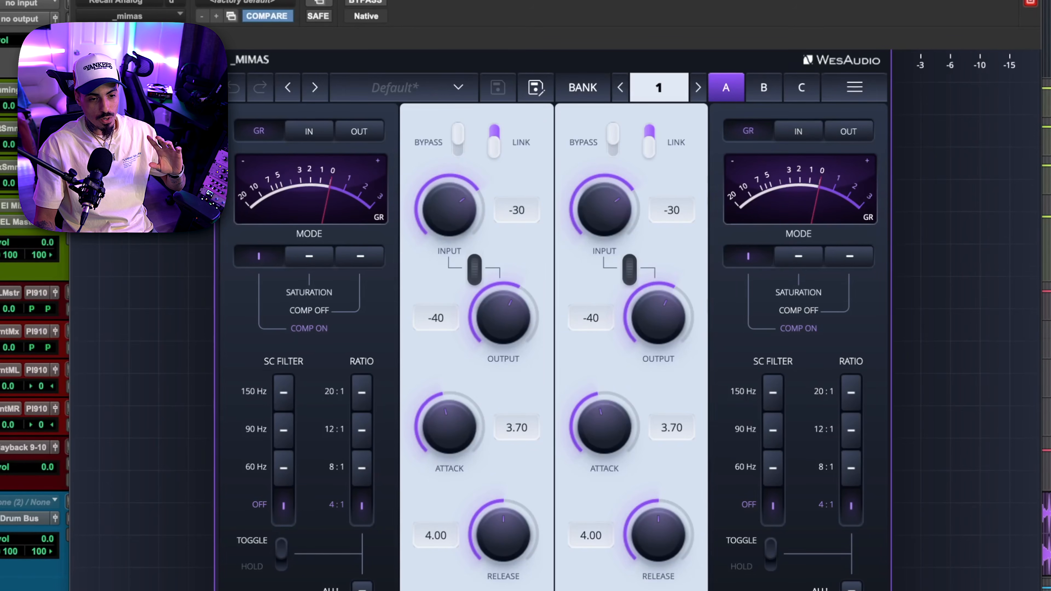
click(411, 93)
mouse_move(402, 176)
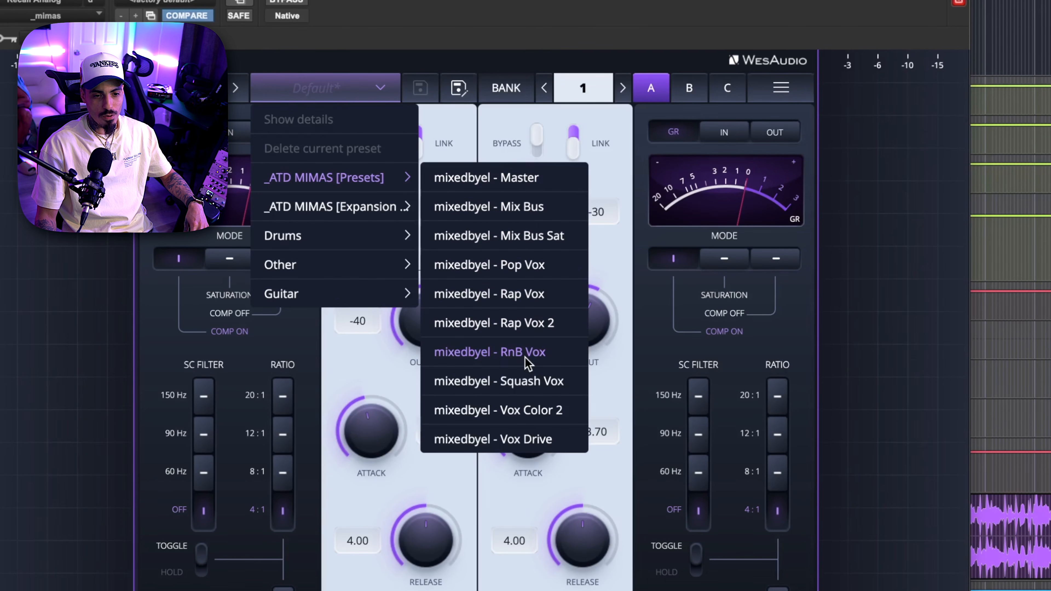
click(489, 351)
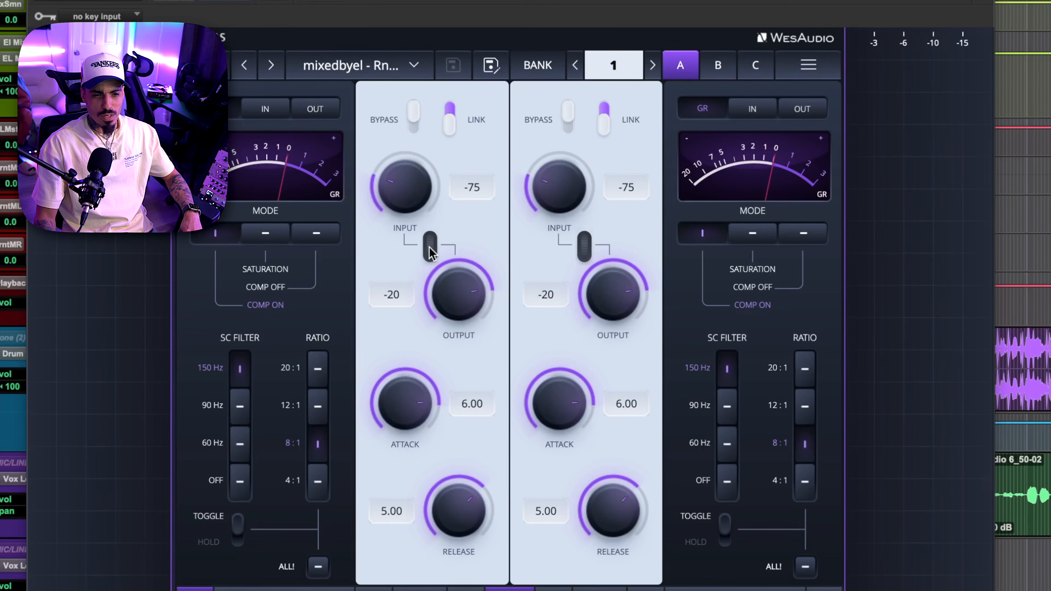
Set the Mimas compressor's linked input to -68, output to about -26 and sidechain filter to 60 Hz.
scroll(428, 247, up, 2)
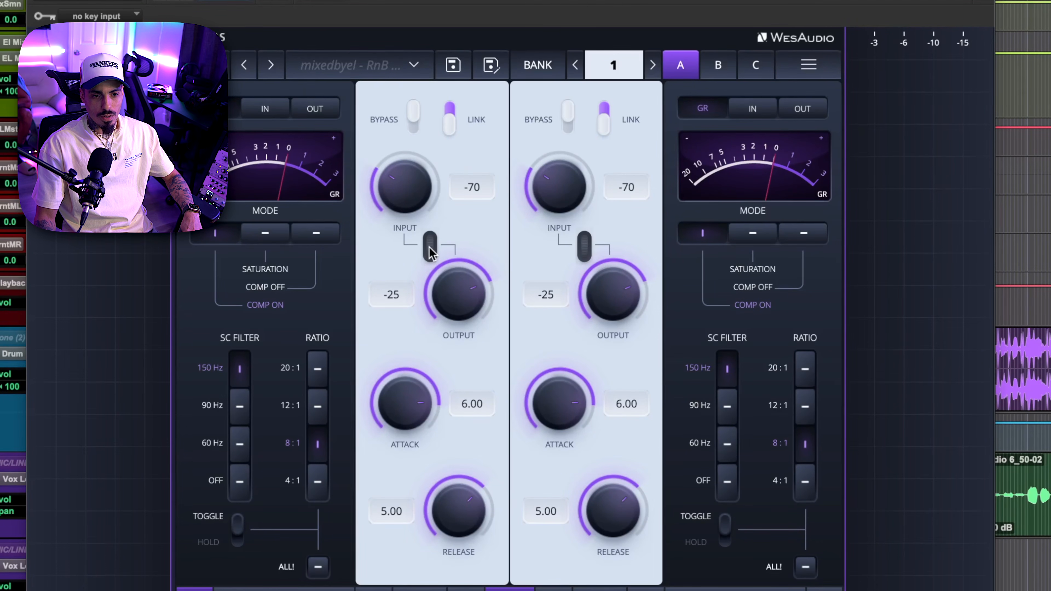
scroll(429, 246, up, 3)
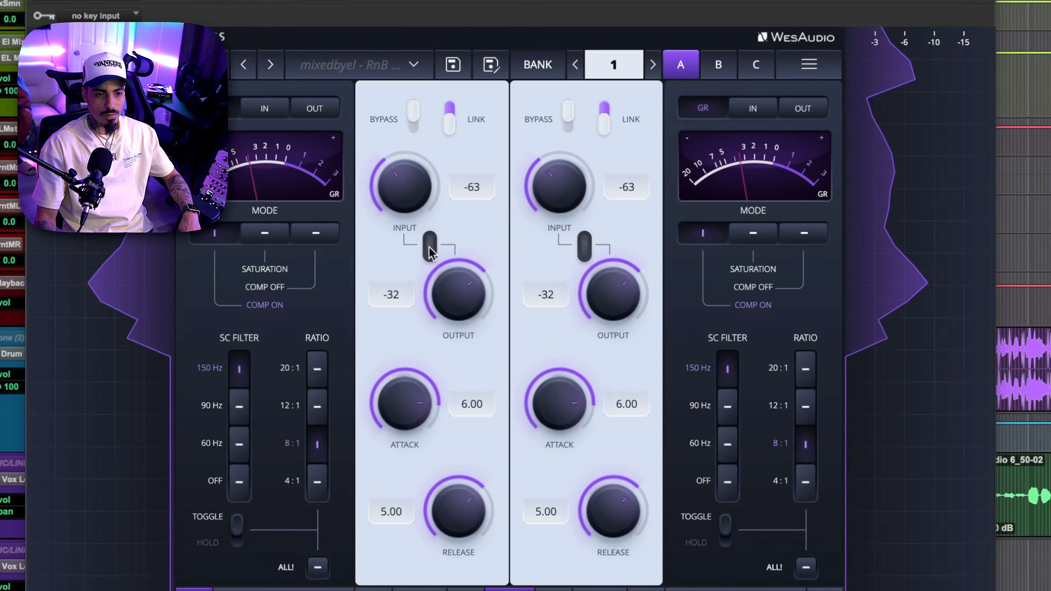
scroll(429, 246, down, 2)
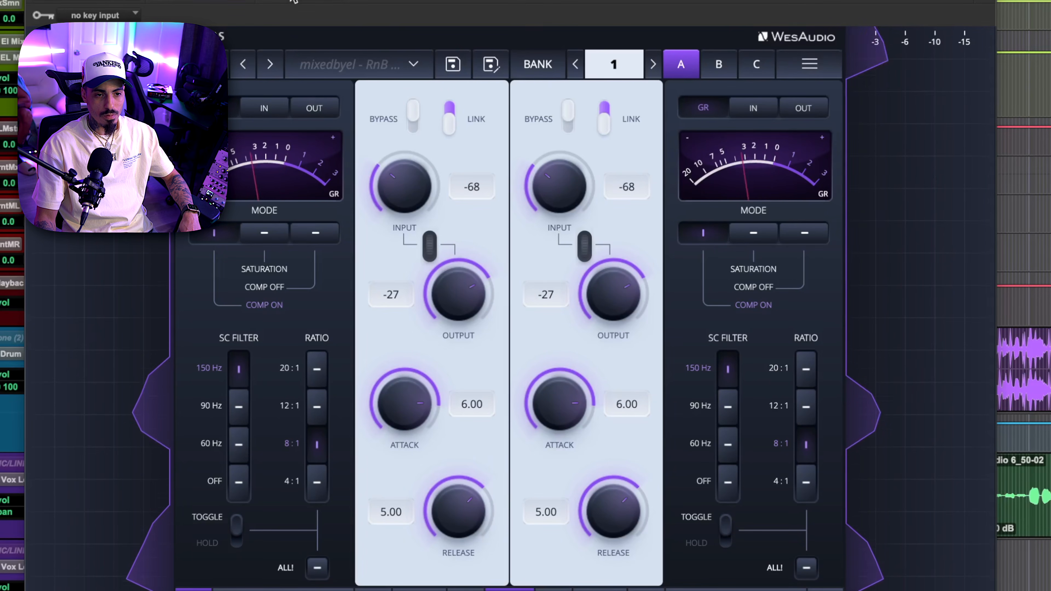
drag(294, 3, 294, 0)
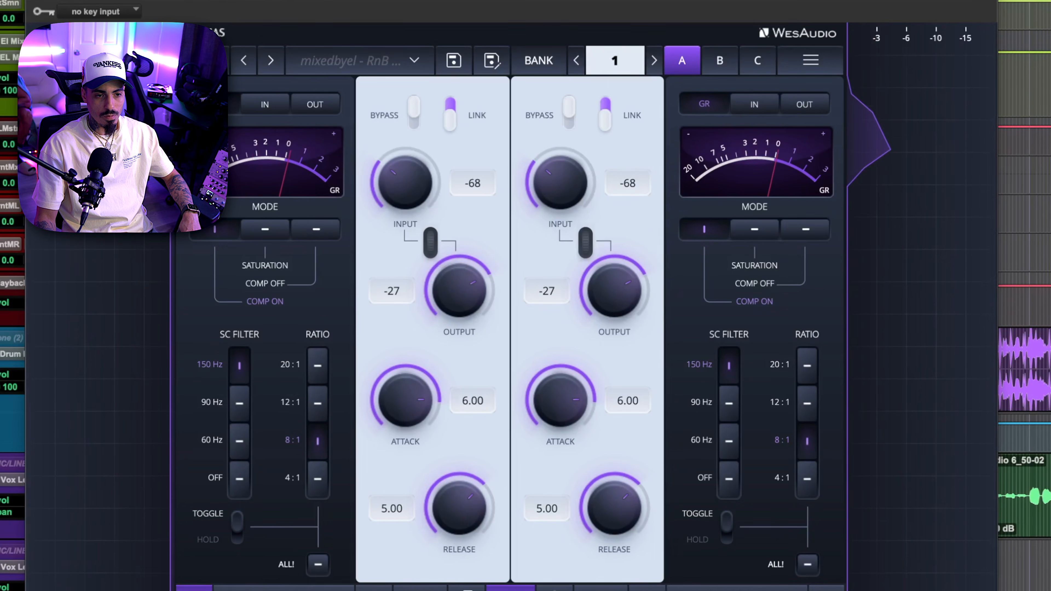
drag(294, 8, 293, 0)
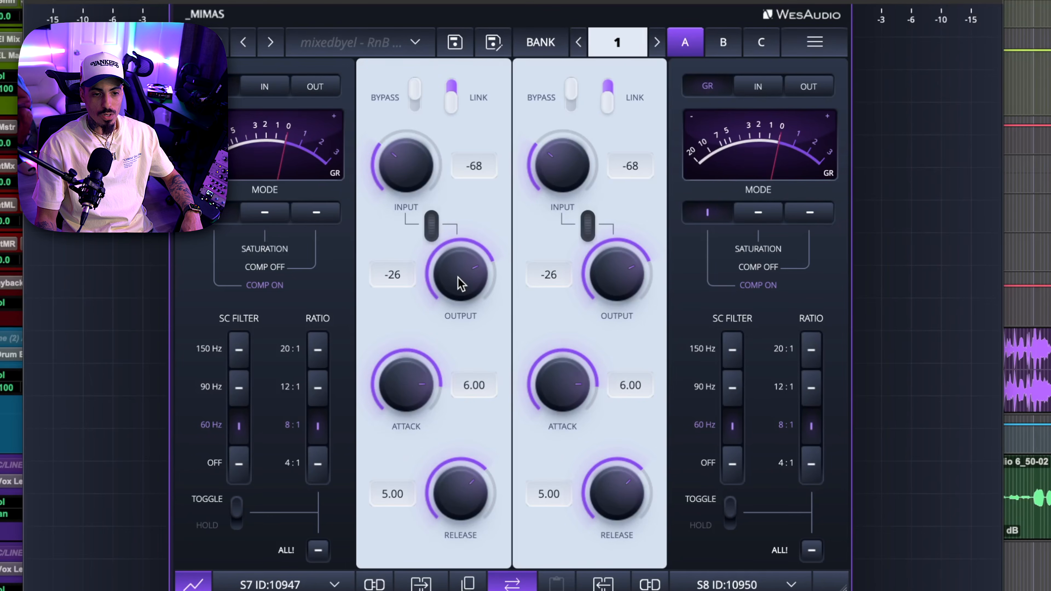
drag(462, 281, 463, 277)
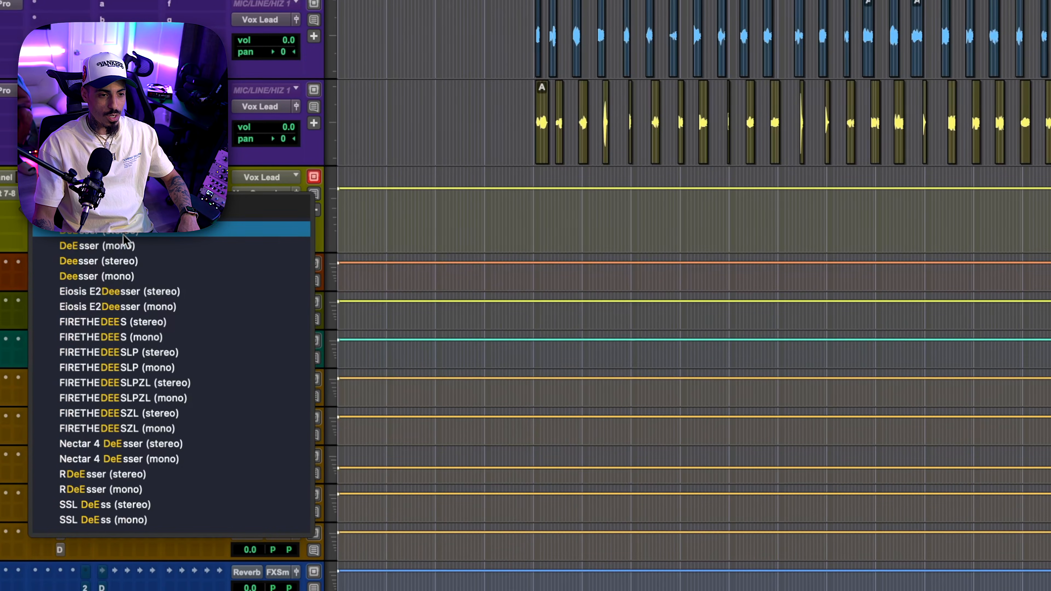
Insert the stereo DeEsser on the Vox Lead bus and set its threshold to -25.4 for playback.
click(123, 234)
drag(445, 114, 445, 196)
key(space)
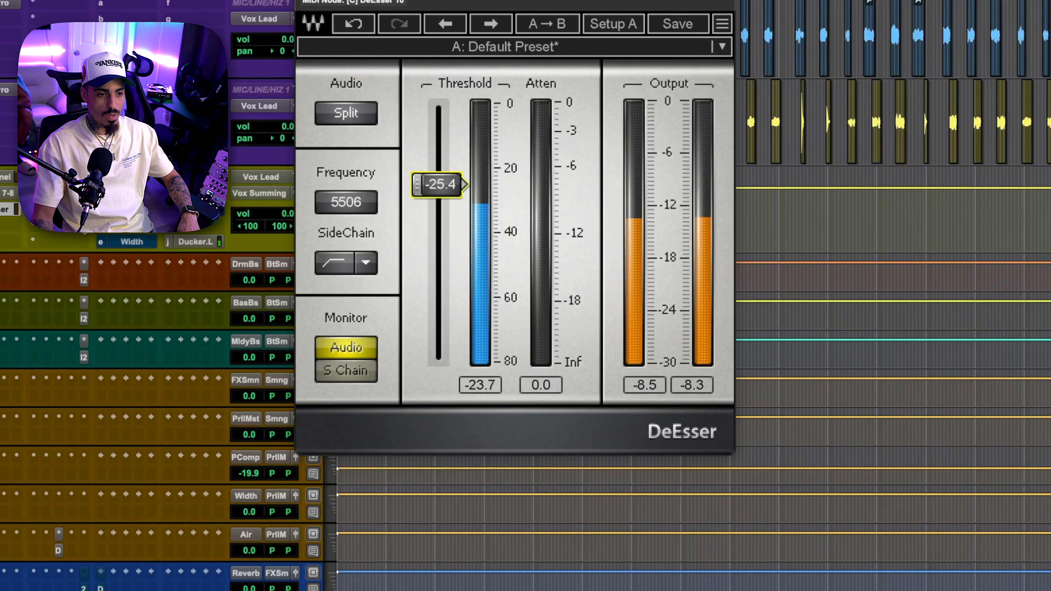
Insert FabFilter Pro-Q 3 on the Vox Lead bus and play the vocal to examine its spectrum.
click(62, 244)
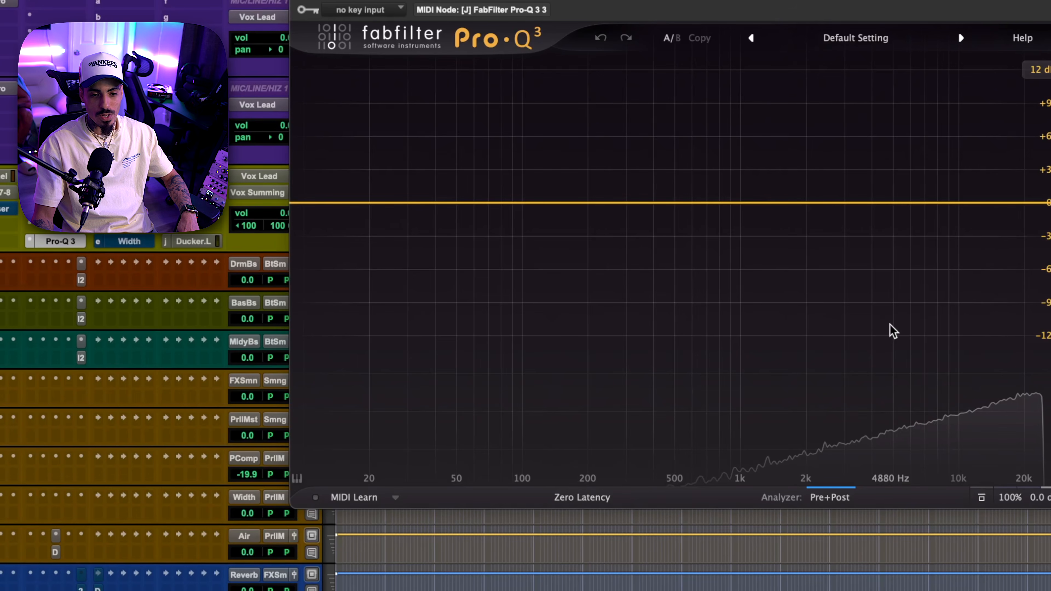
key(space)
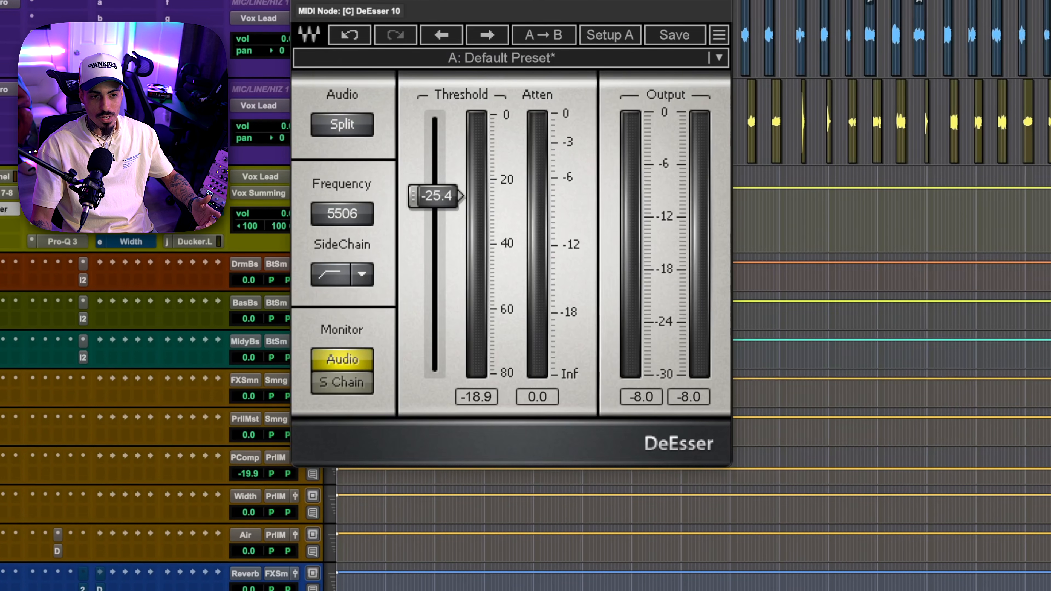
Set the DeEsser's frequency to 5529 and its threshold to -28.0 while listening to the vocal.
drag(339, 216, 340, 217)
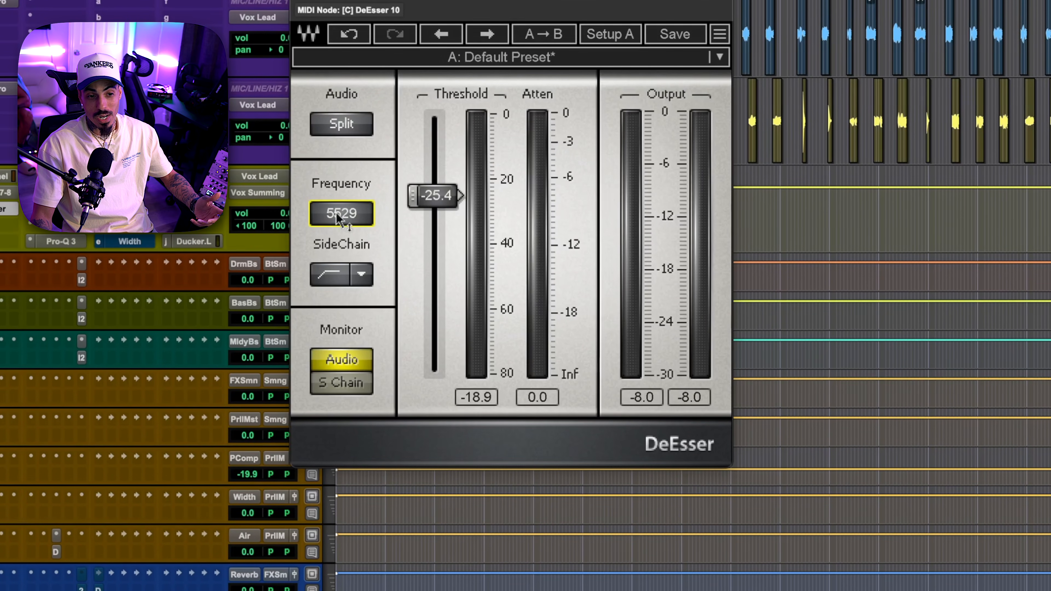
drag(426, 204, 428, 206)
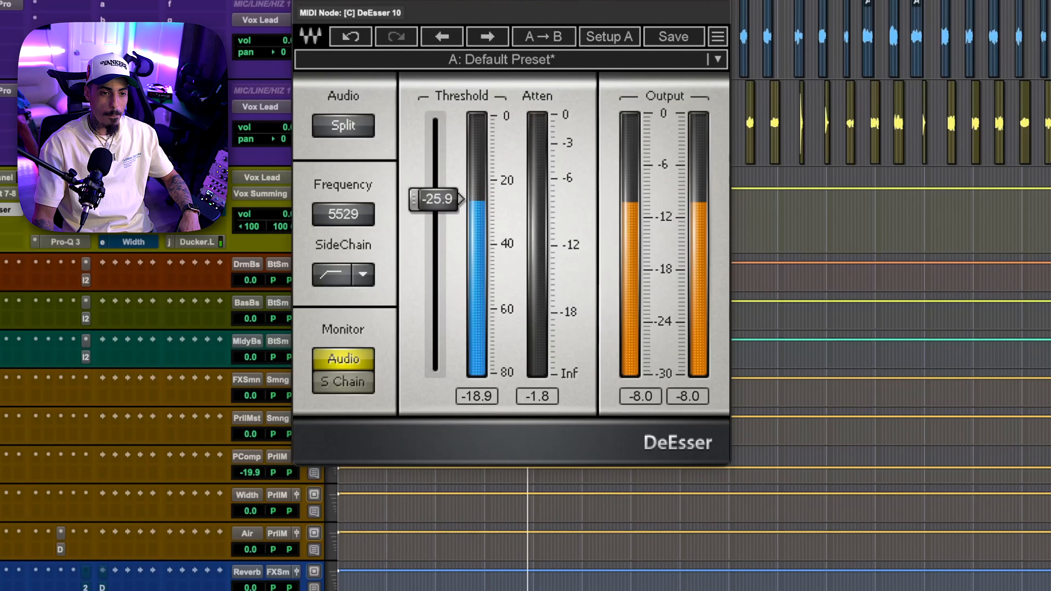
drag(419, 203, 426, 208)
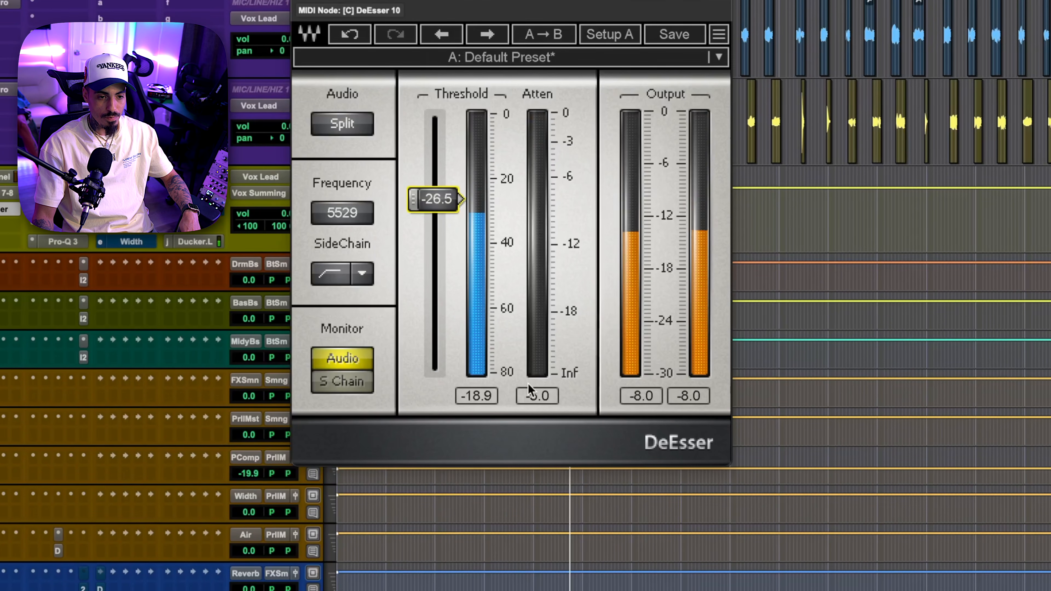
drag(567, 4, 567, 0)
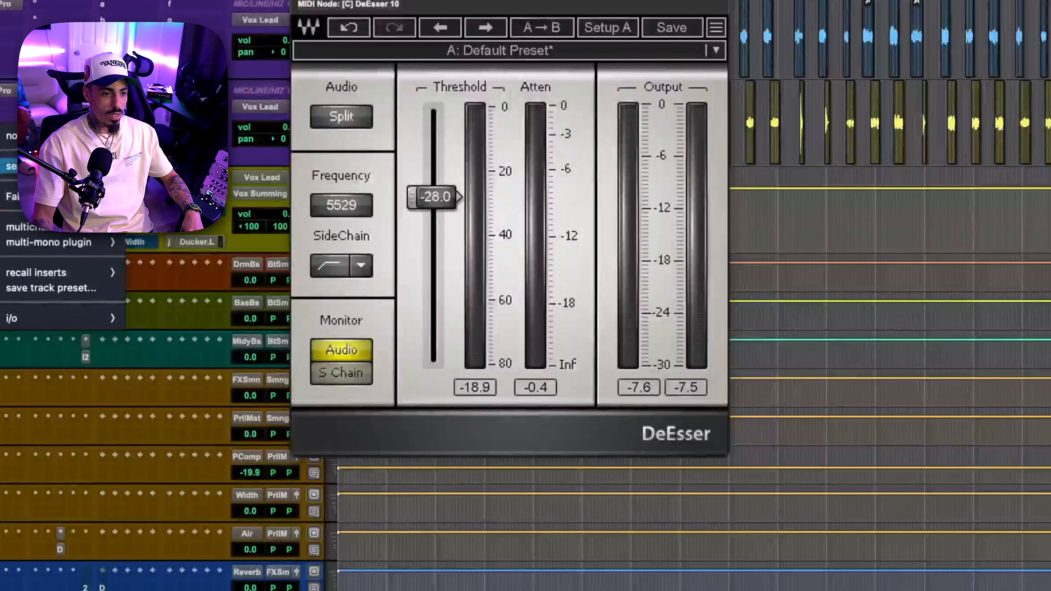
text(c4)
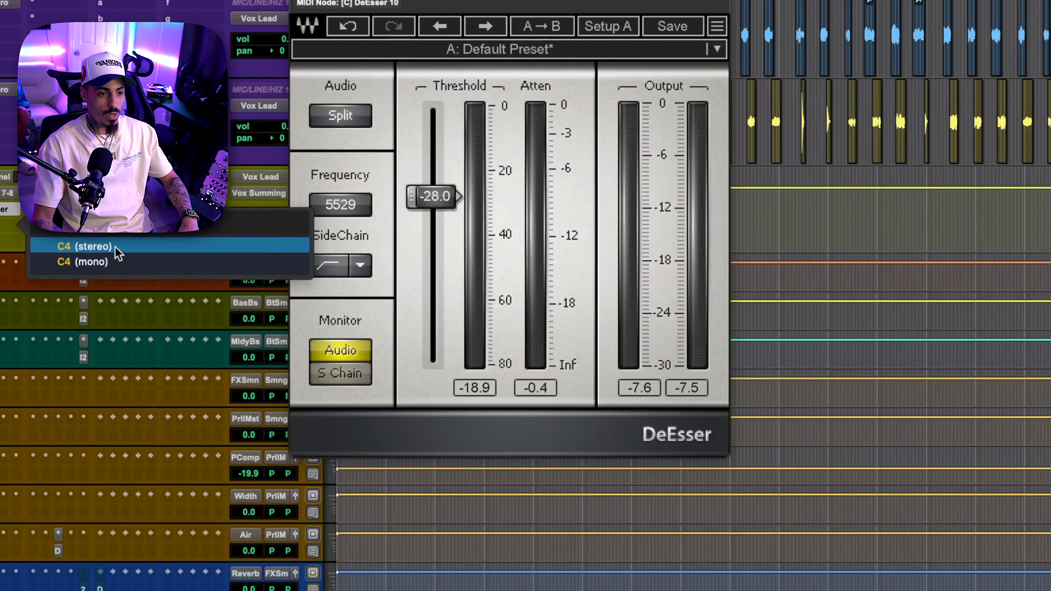
click(118, 247)
click(672, 23)
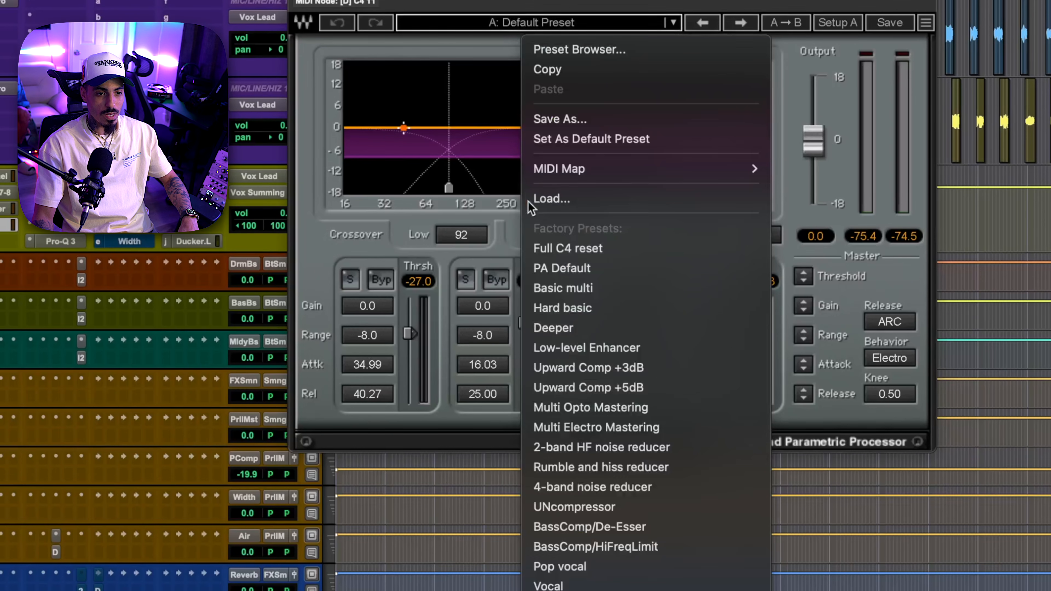
scroll(579, 331, down, 5)
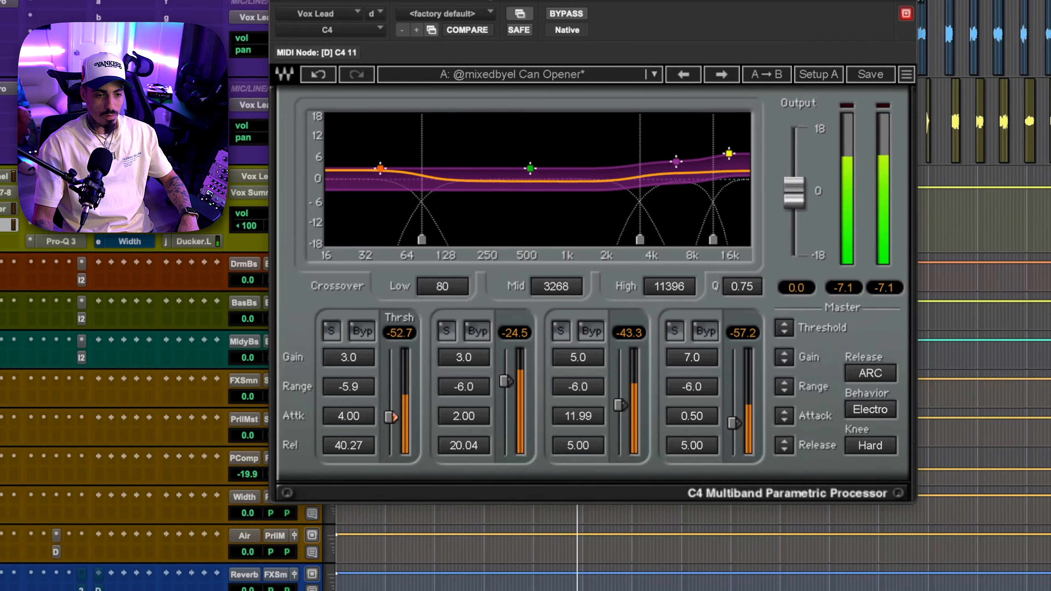
Set the threshold of the C4's lowest band to -50.9.
drag(388, 413, 389, 416)
drag(389, 25, 389, 1)
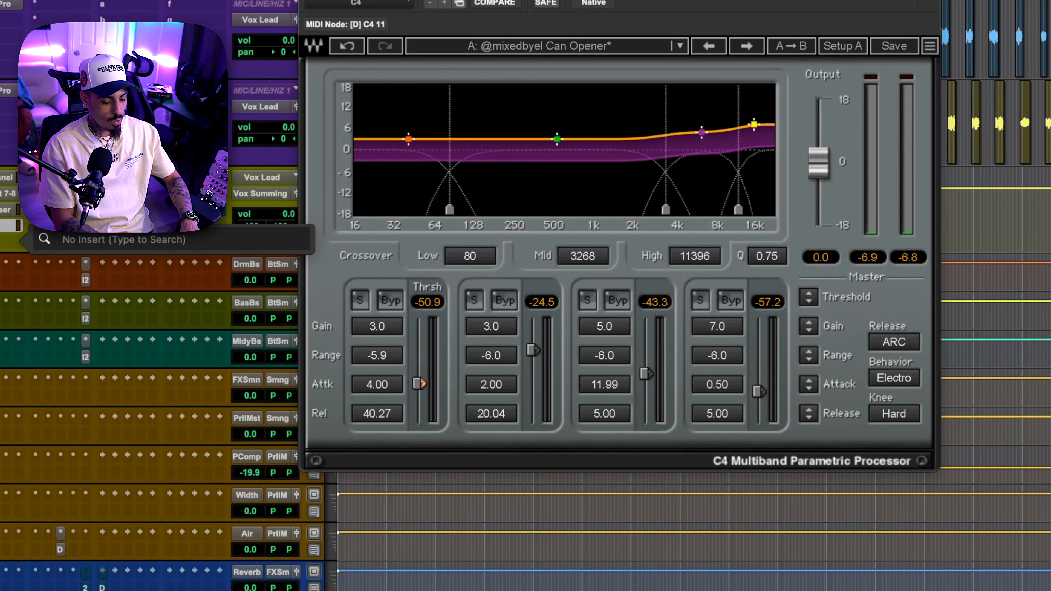
Insert the RVox compressor in the next free slot of the Vox Lead bus.
text(rvox)
key(Down)
key(Up)
key(Return)
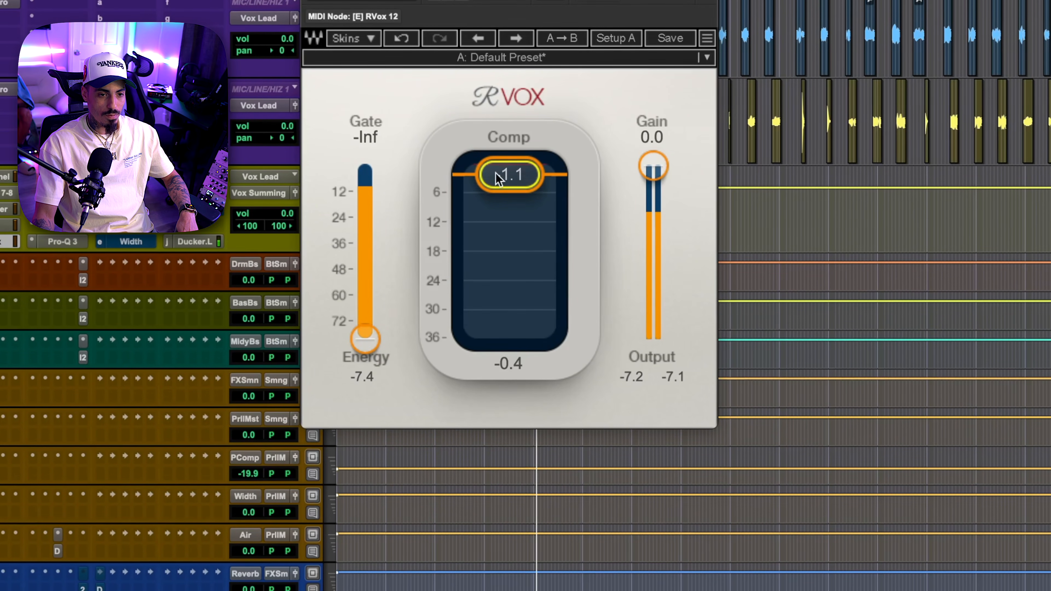
Set the RVox compression to about -1.7 during playback.
drag(509, 175, 498, 178)
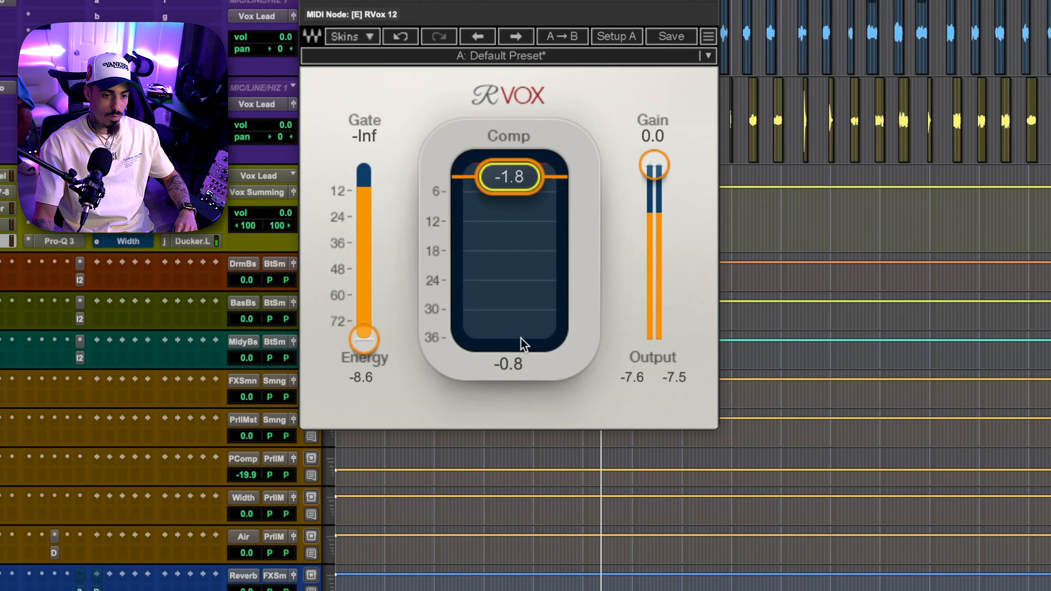
drag(505, 178, 505, 177)
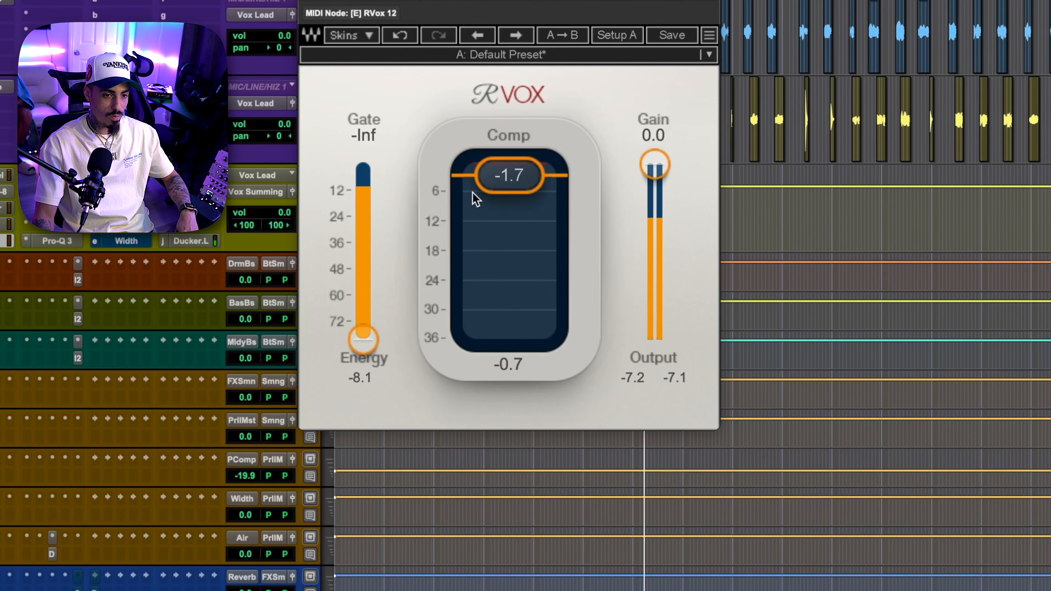
drag(509, 176, 509, 177)
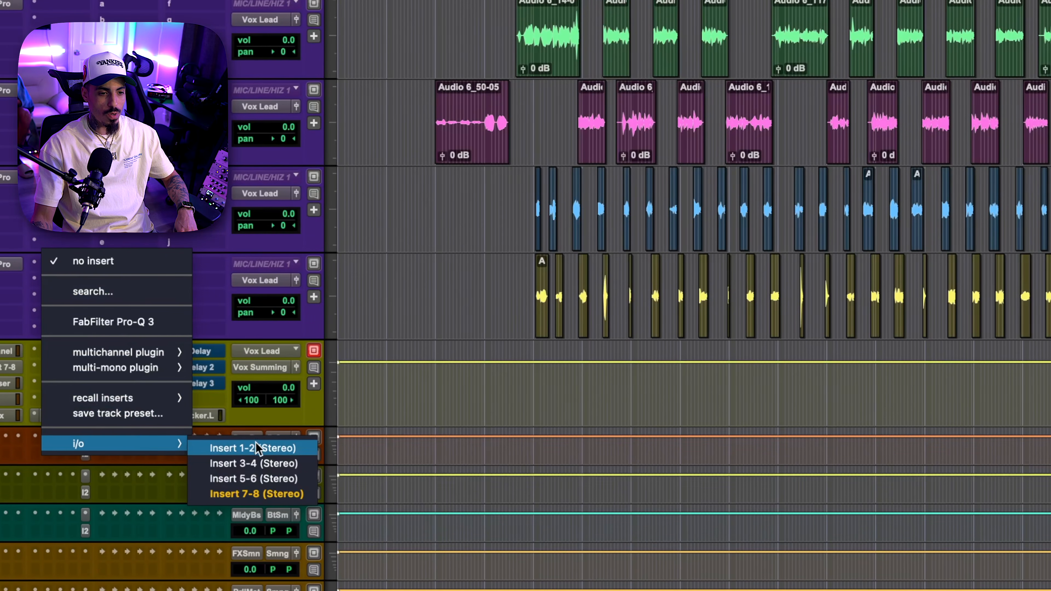
Add hardware Insert 5-6 (Stereo) to the Vox Lead bus and load the "mixedbyel - Go To Vox" preset in the WesAudio Hyperion equalizer.
click(253, 478)
scroll(386, 305, down, 10)
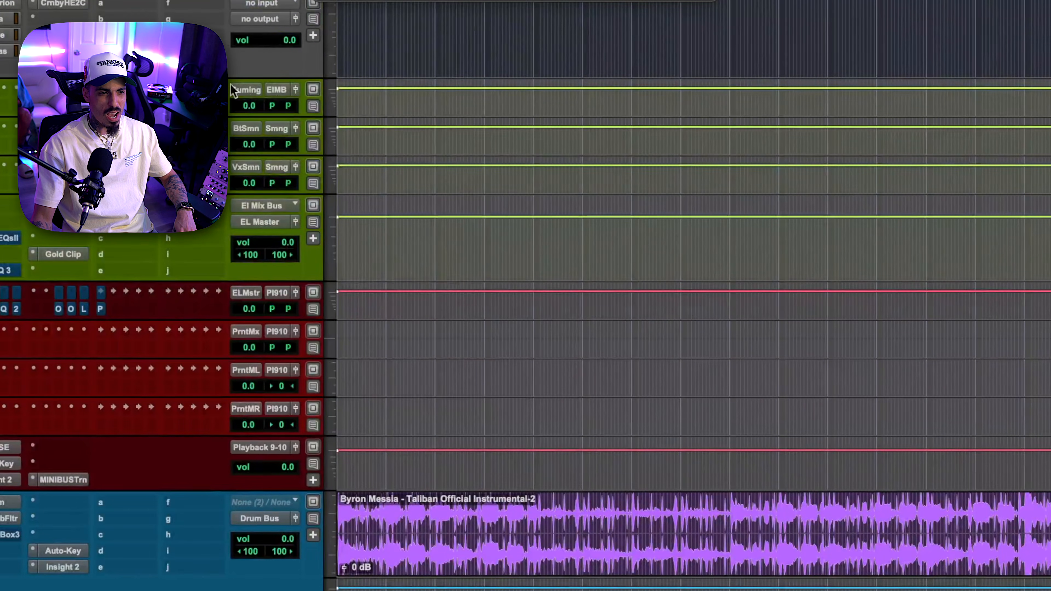
click(23, 21)
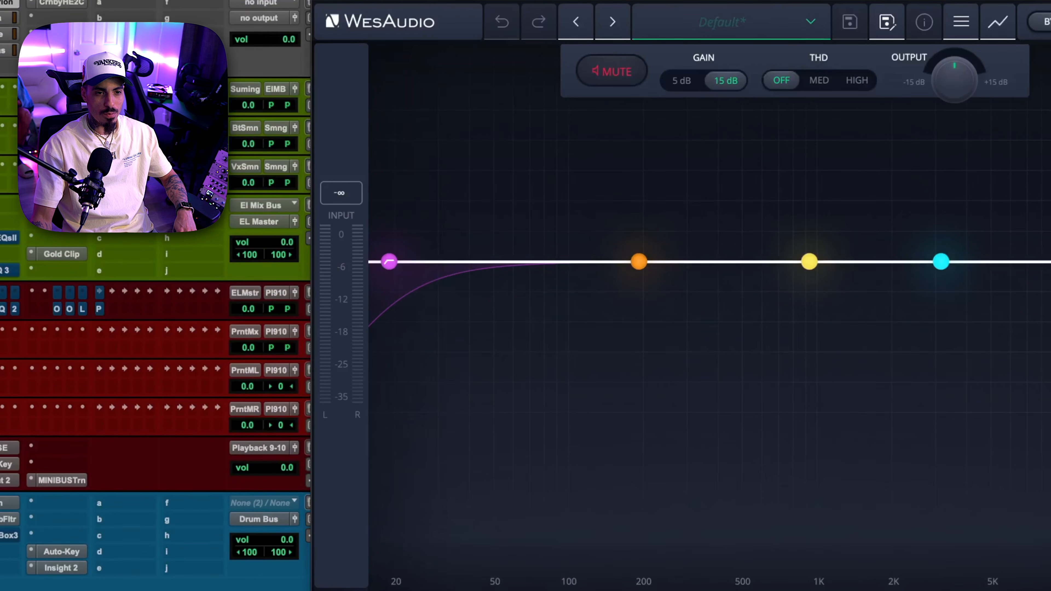
click(688, 10)
mouse_move(653, 123)
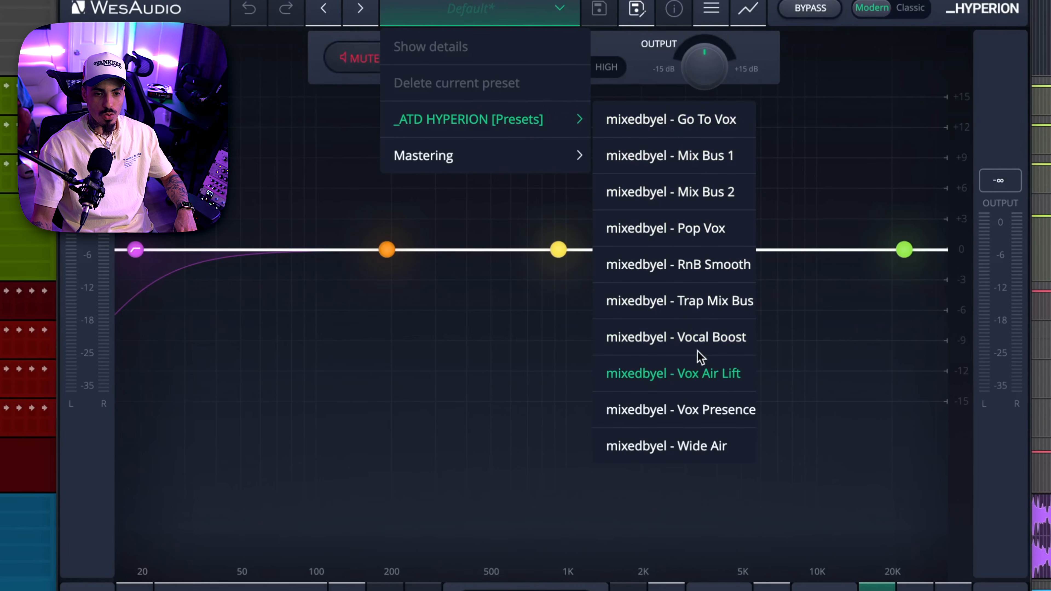
click(688, 124)
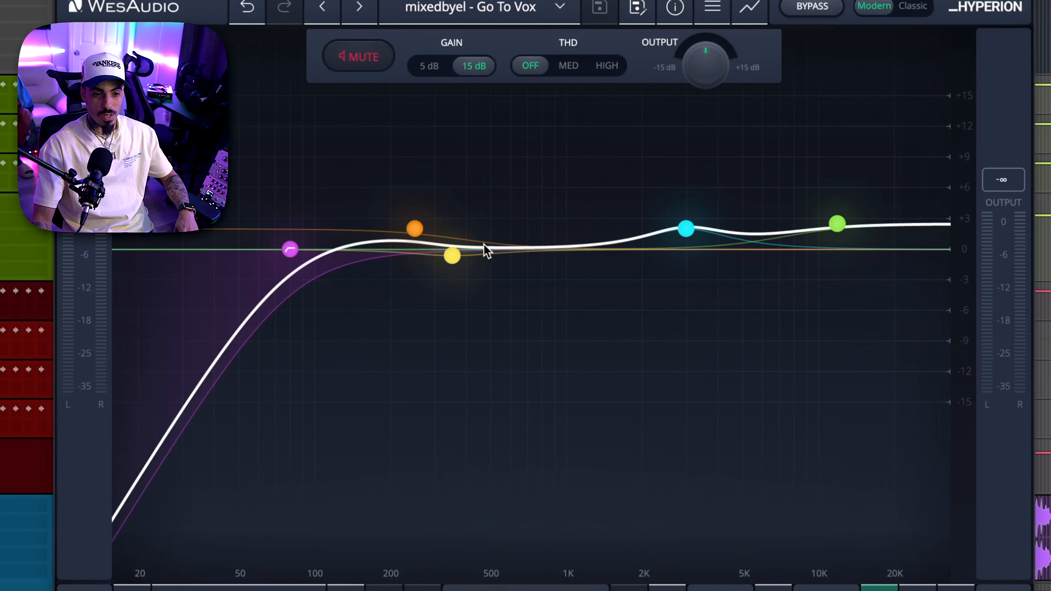
Compare the Hyperion's LF shelf at 251 Hz off and on, and turn its gain down to about -1.5 dB.
click(415, 230)
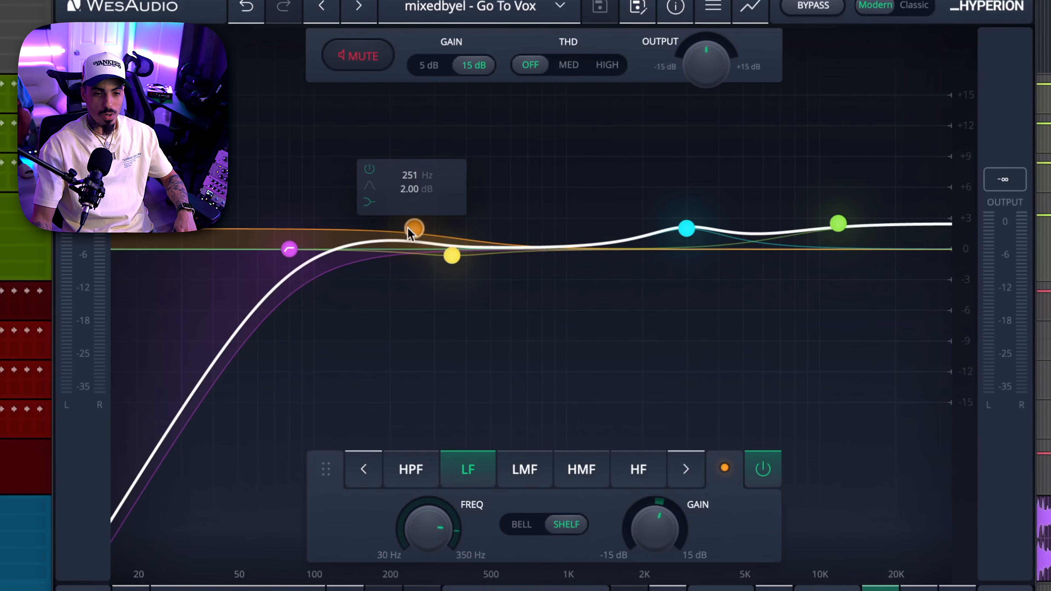
click(761, 470)
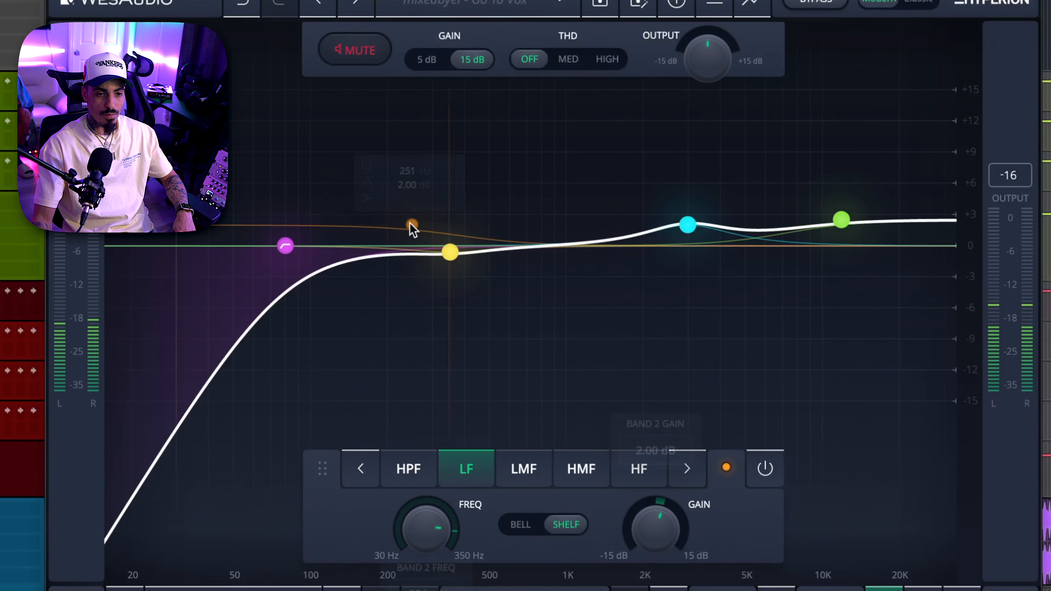
click(766, 468)
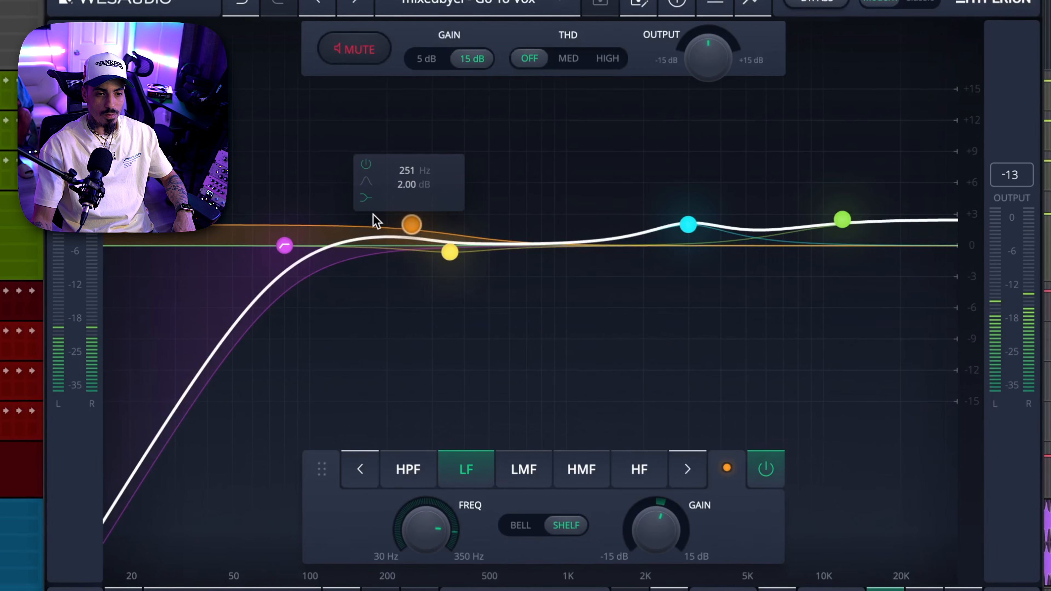
drag(670, 521, 691, 537)
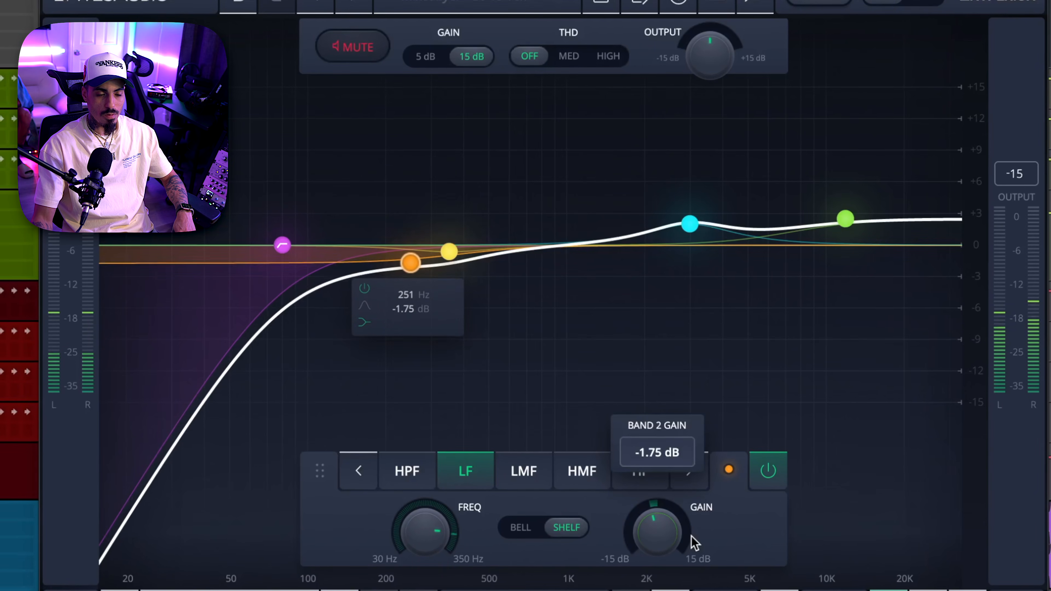
Move the LMF band of the Hyperion to about 822 Hz at -1.00 dB, and select the HMF band.
click(448, 253)
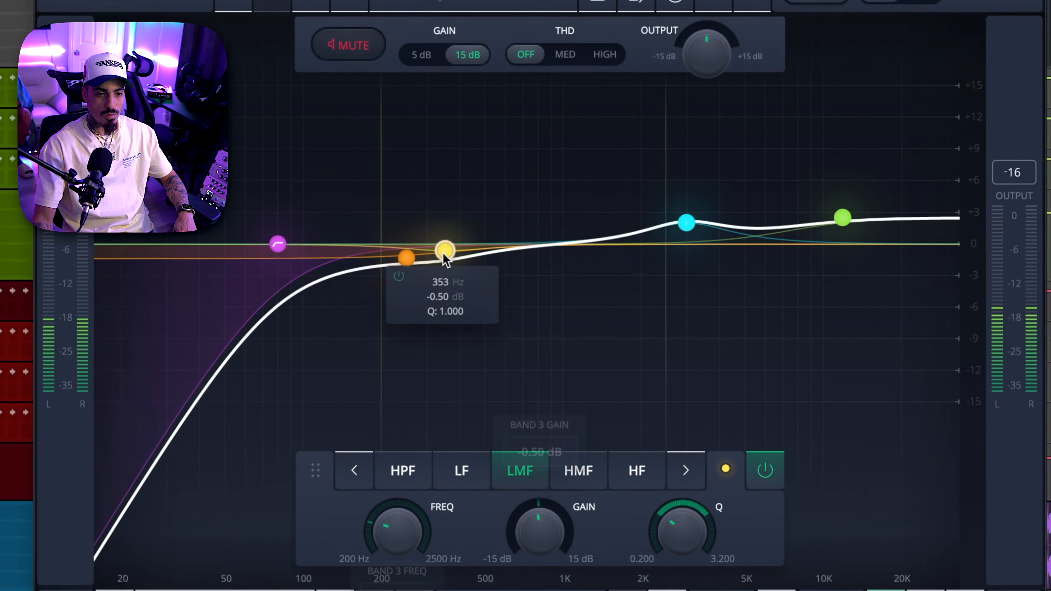
drag(443, 253, 540, 254)
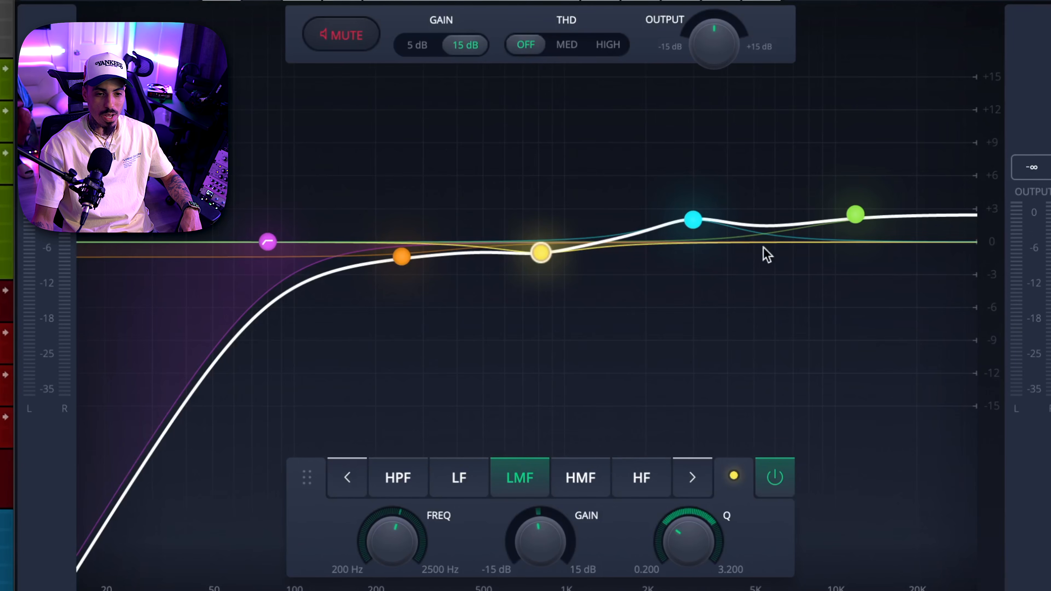
click(588, 482)
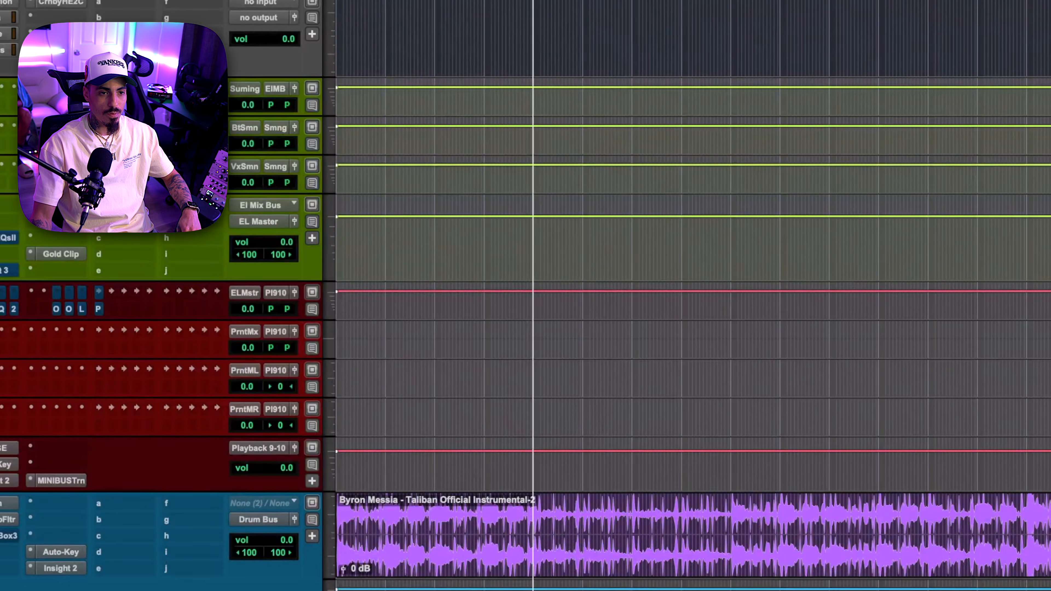
Open the Pro-Q 3 on the Vox Lead bus and examine the vocal's frequency spectrum during playback.
scroll(604, 174, down, 15)
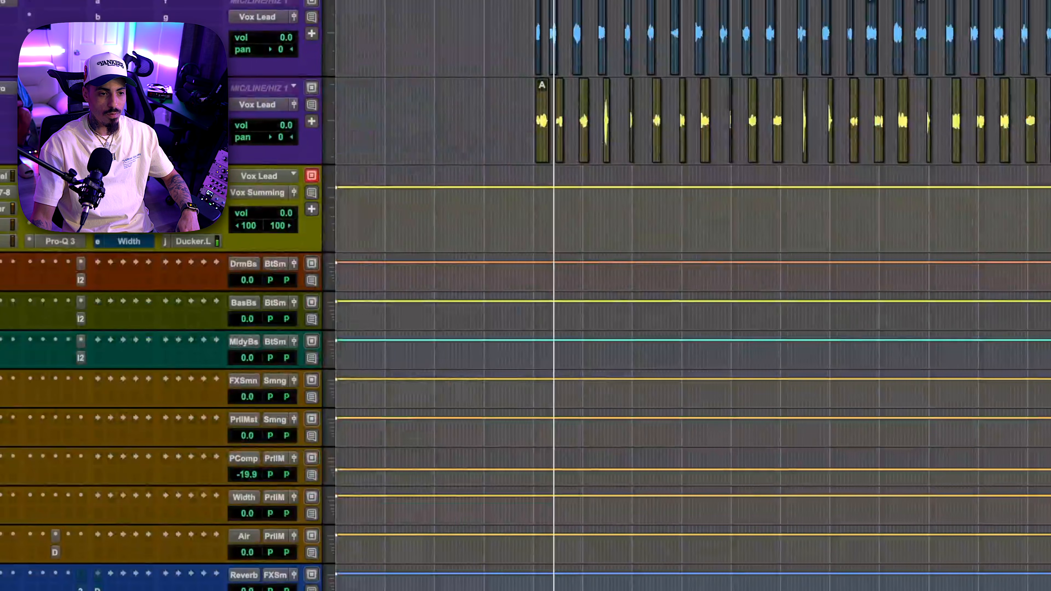
click(60, 241)
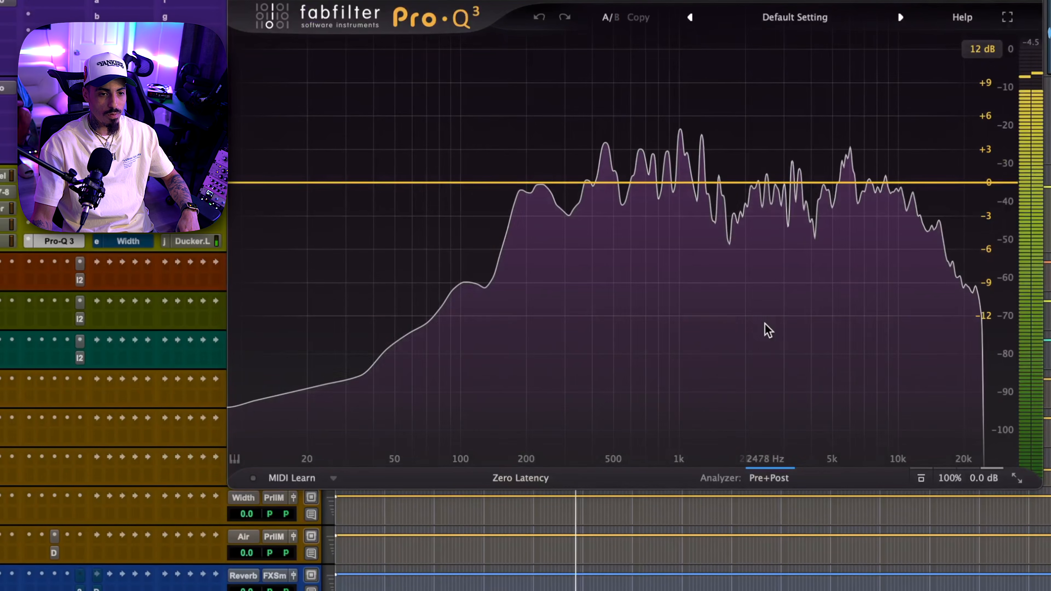
mouse_move(729, 322)
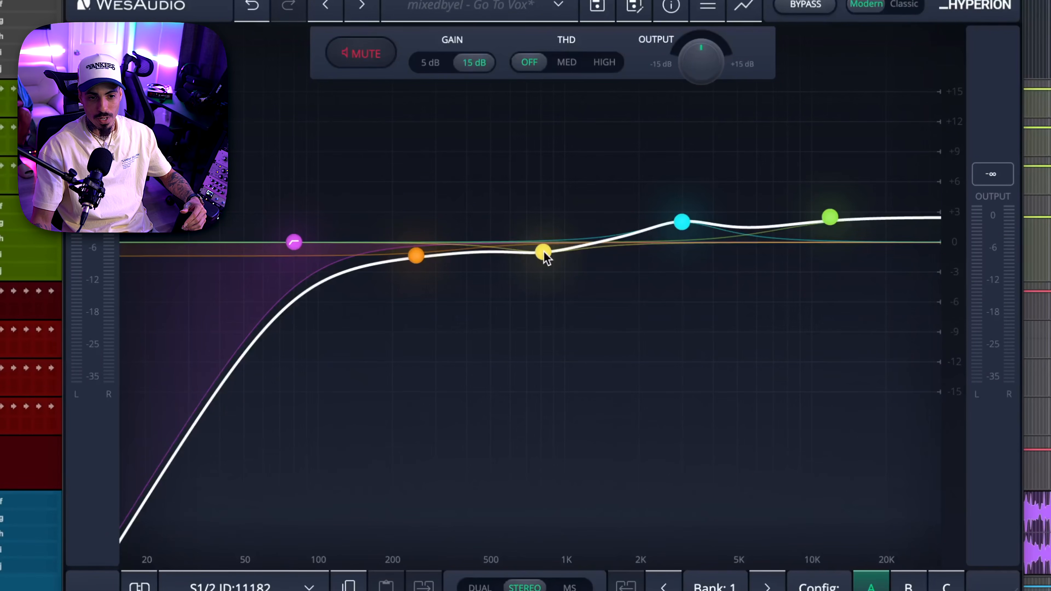
Fine-tune the Hyperion's LMF band near 822 Hz, pulling its gain slightly lower.
click(544, 253)
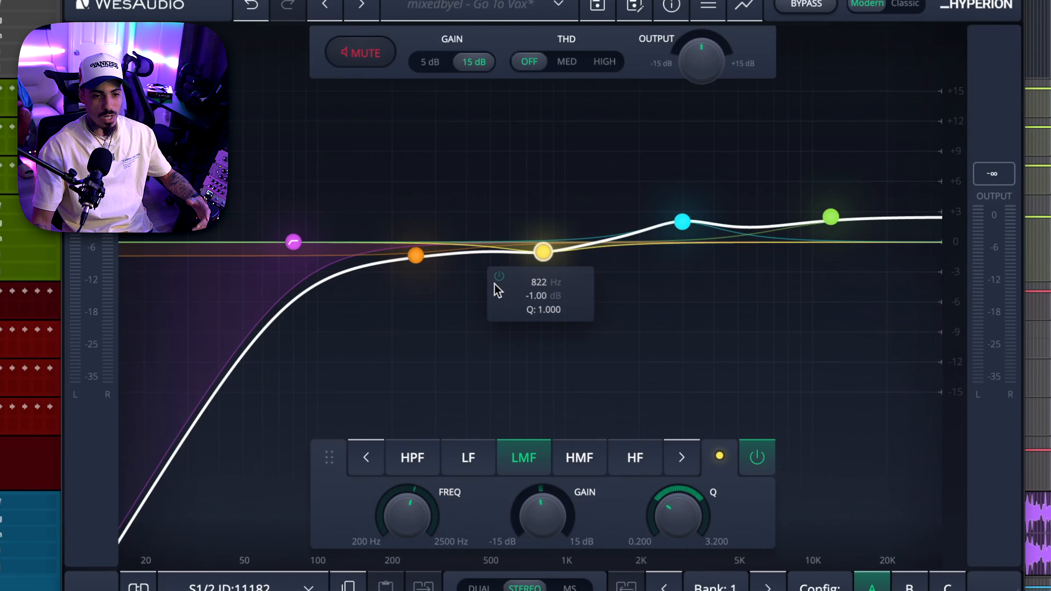
drag(542, 254, 546, 262)
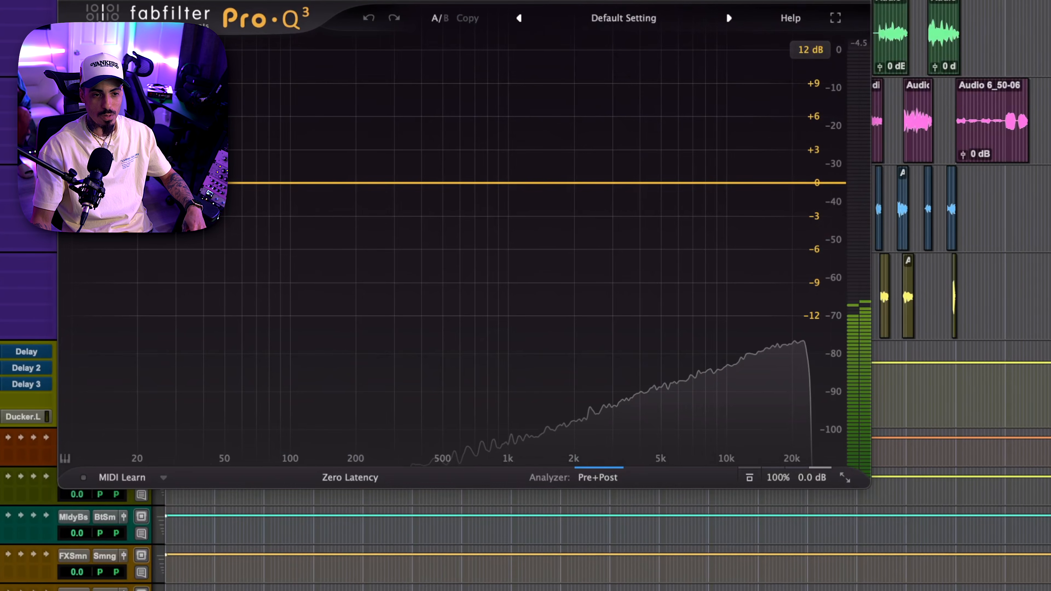
Add a bell band at about 660 Hz with about -1.08 dB gain and Q 1.000 in Pro-Q 3 during playback.
drag(418, 0, 443, 13)
key(space)
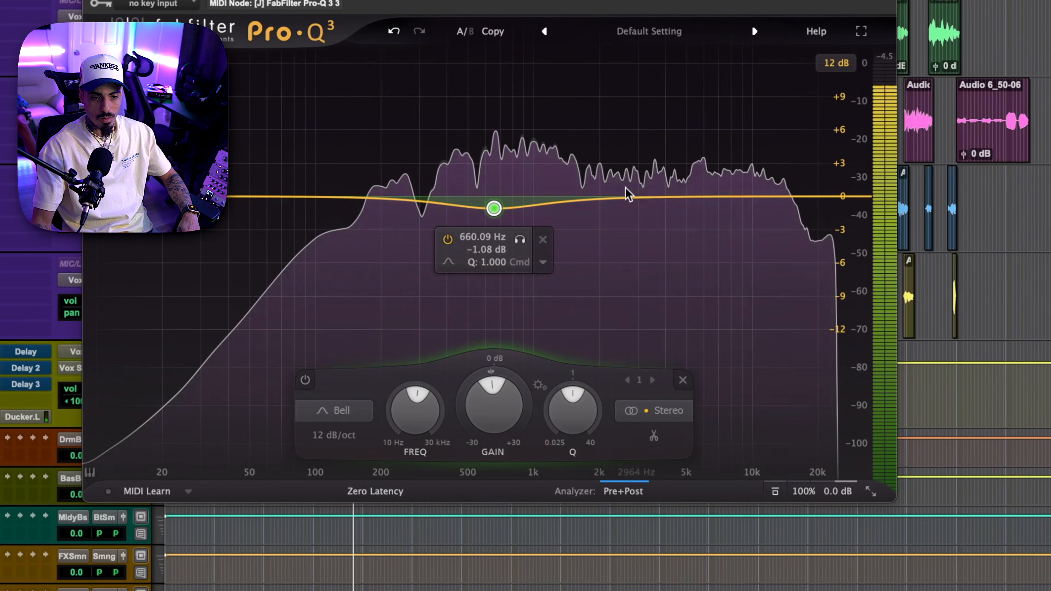
drag(612, 3, 597, 0)
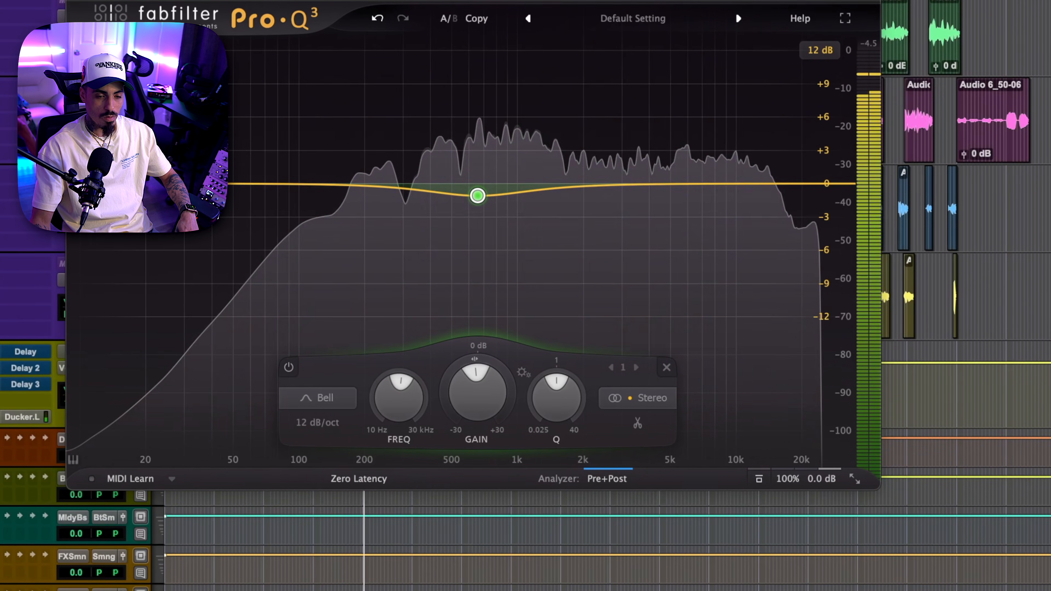
Grab the spectrum peaks at about 1.5 kHz and 6.0 kHz in Pro-Q 3 and pull both down slightly.
click(596, 301)
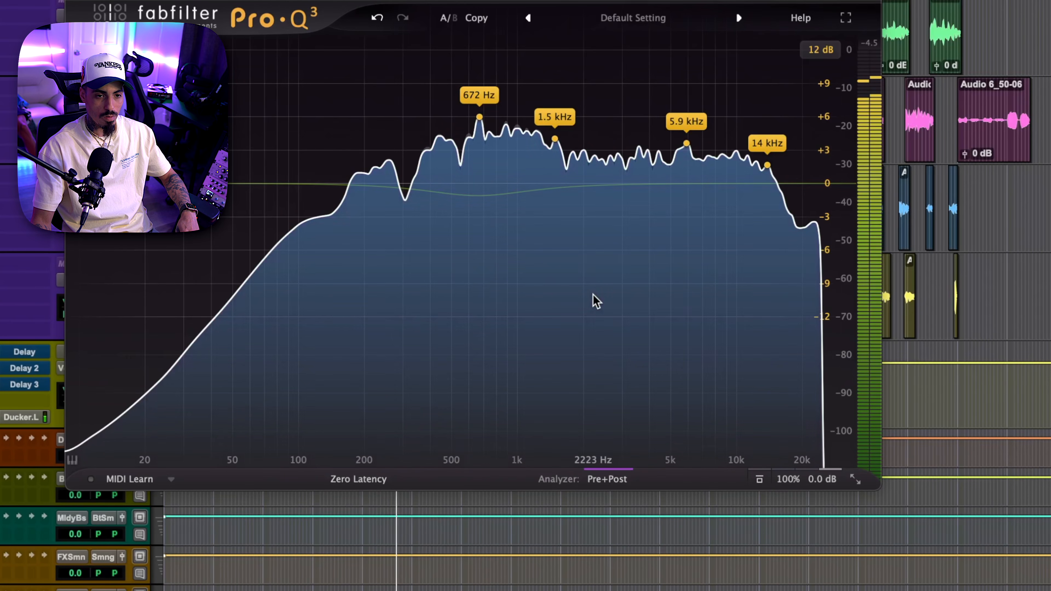
drag(555, 139, 556, 151)
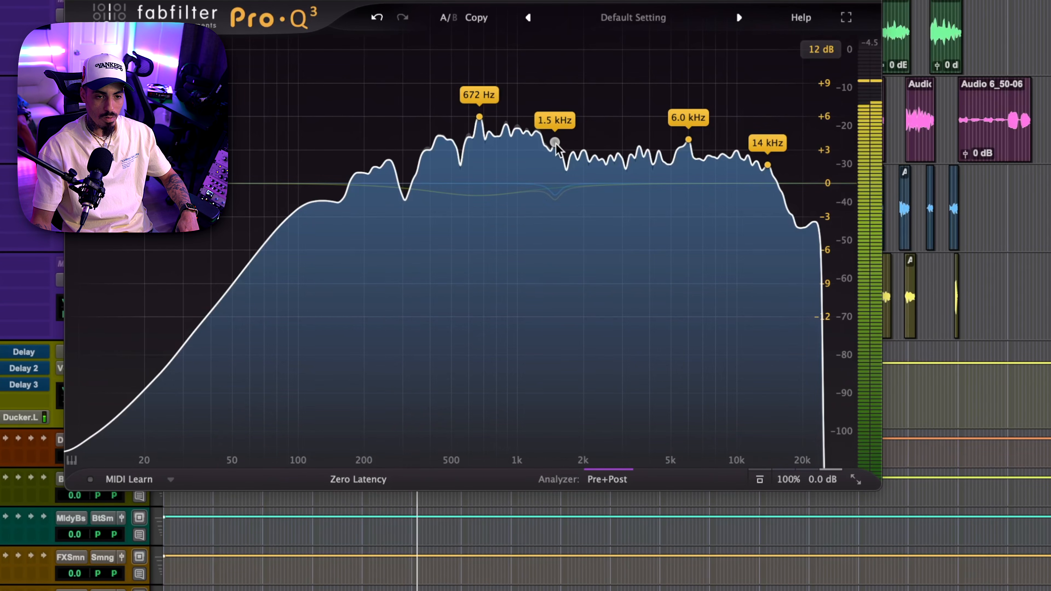
drag(688, 142, 689, 146)
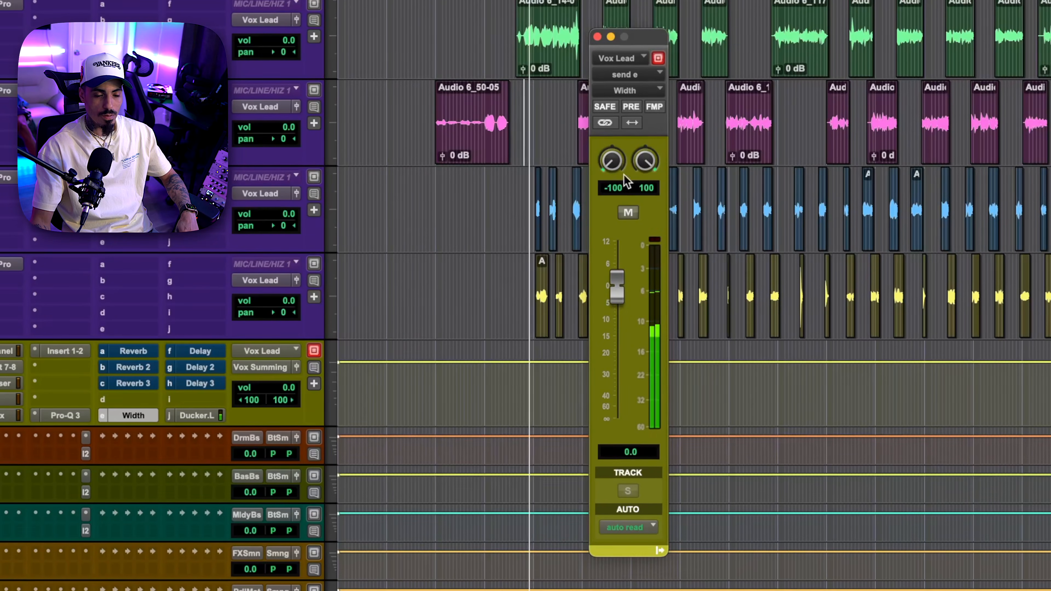
Switch the Vox Lead bus's Width send to pre-fader and lower its level considerably.
click(628, 106)
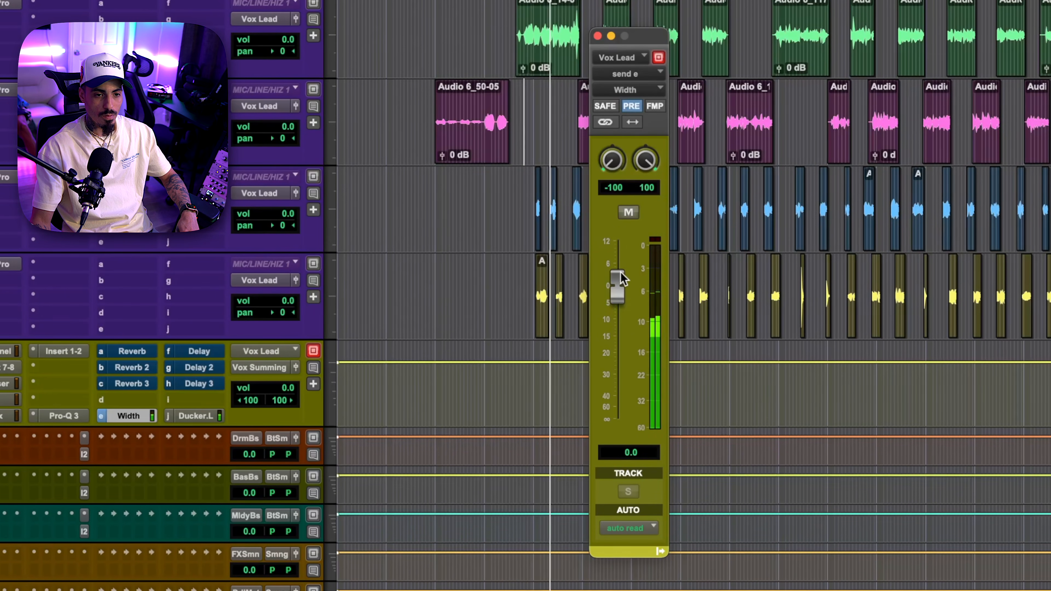
drag(616, 286, 622, 374)
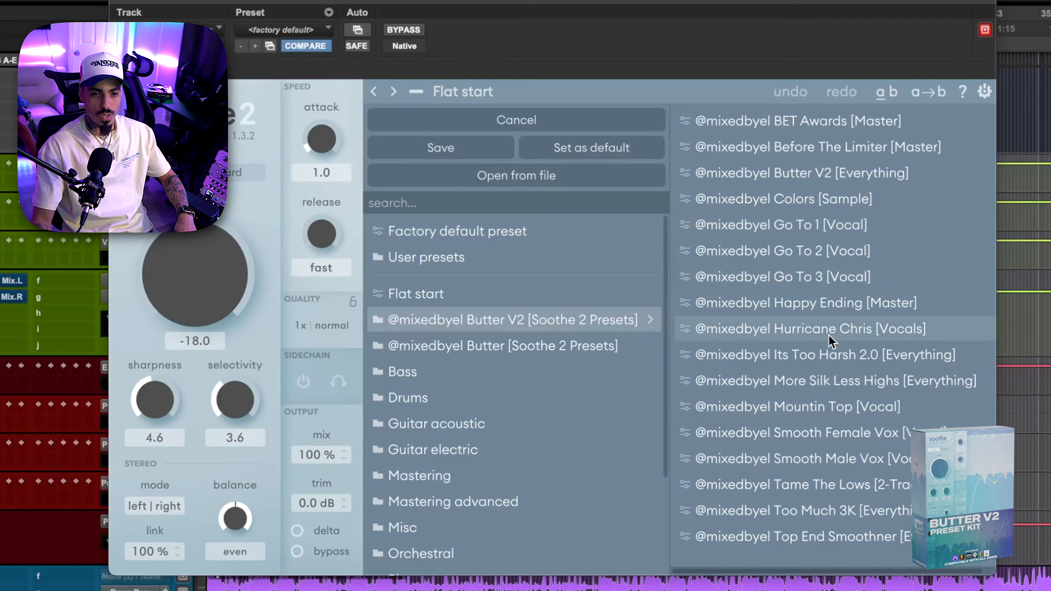
click(855, 329)
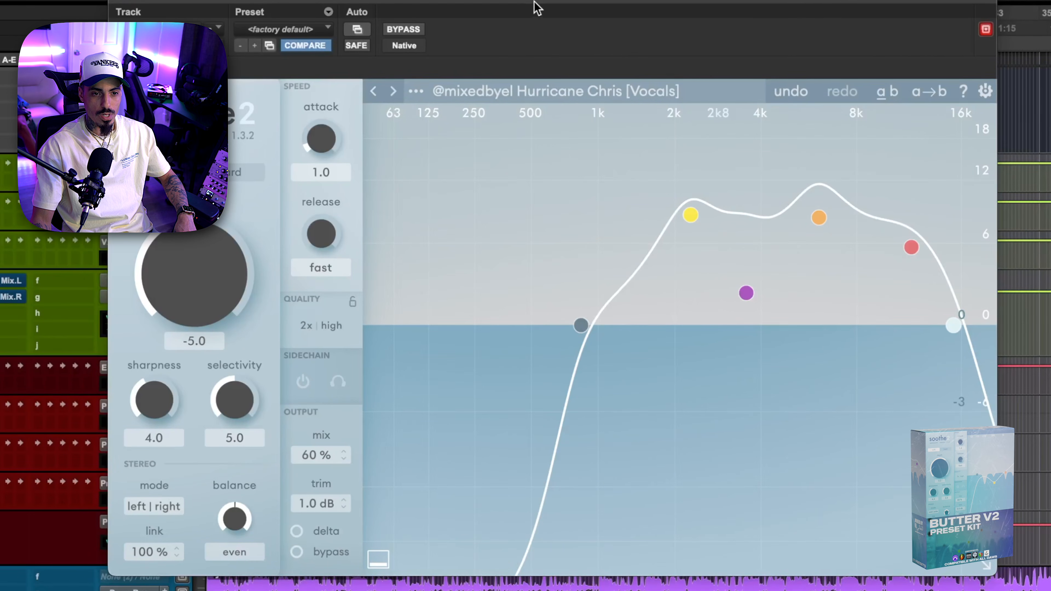
drag(534, 3, 494, 1)
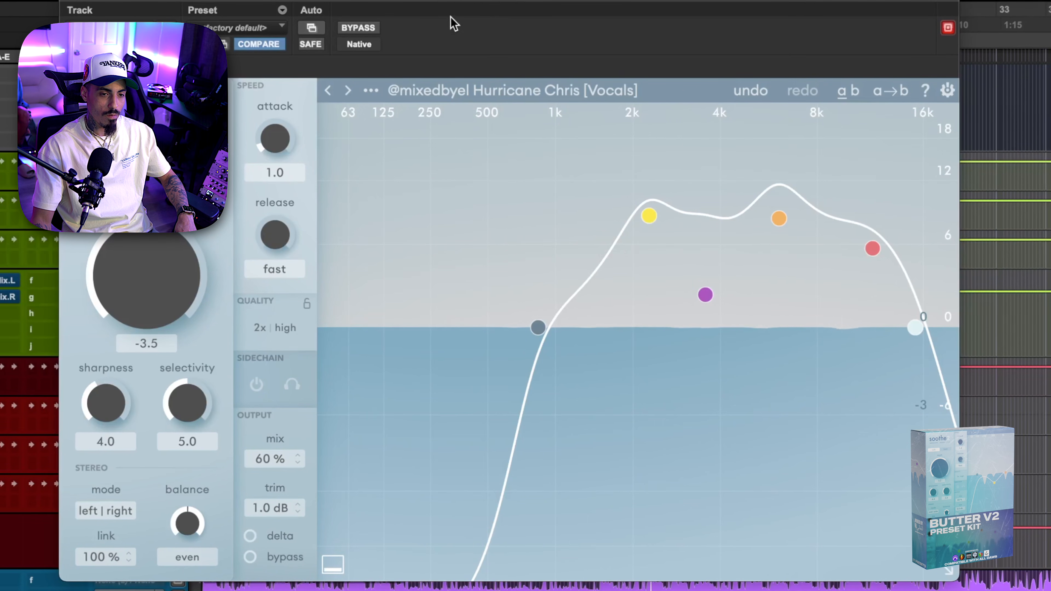
drag(428, 4, 431, 1)
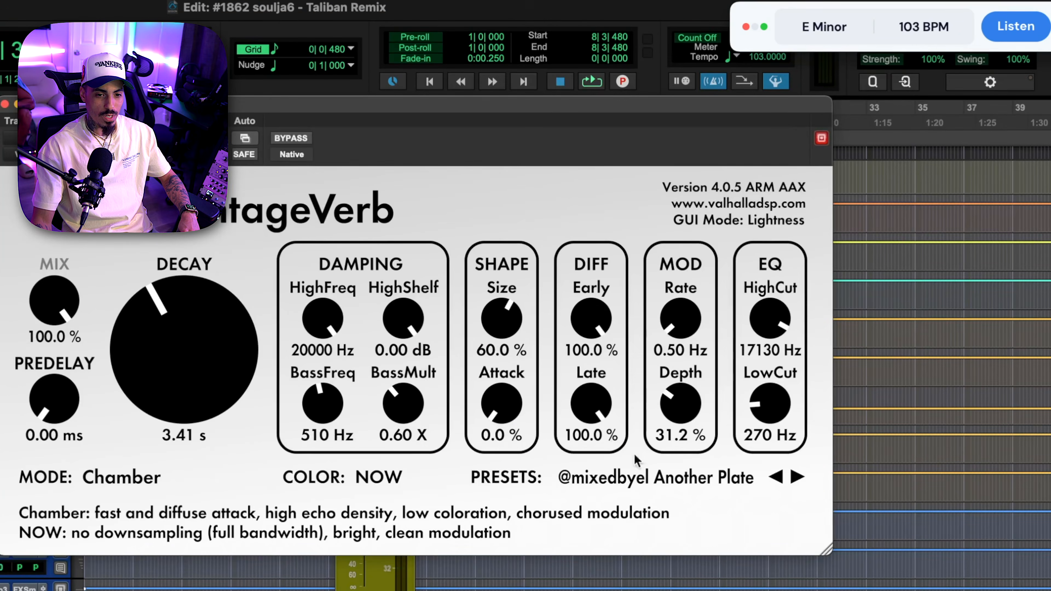
click(699, 482)
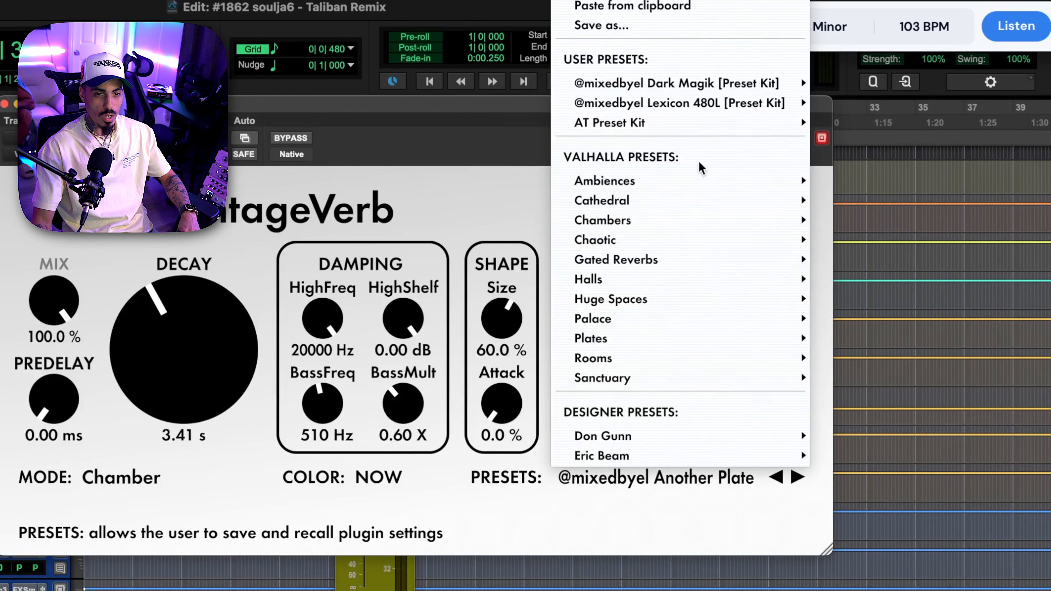
mouse_move(653, 87)
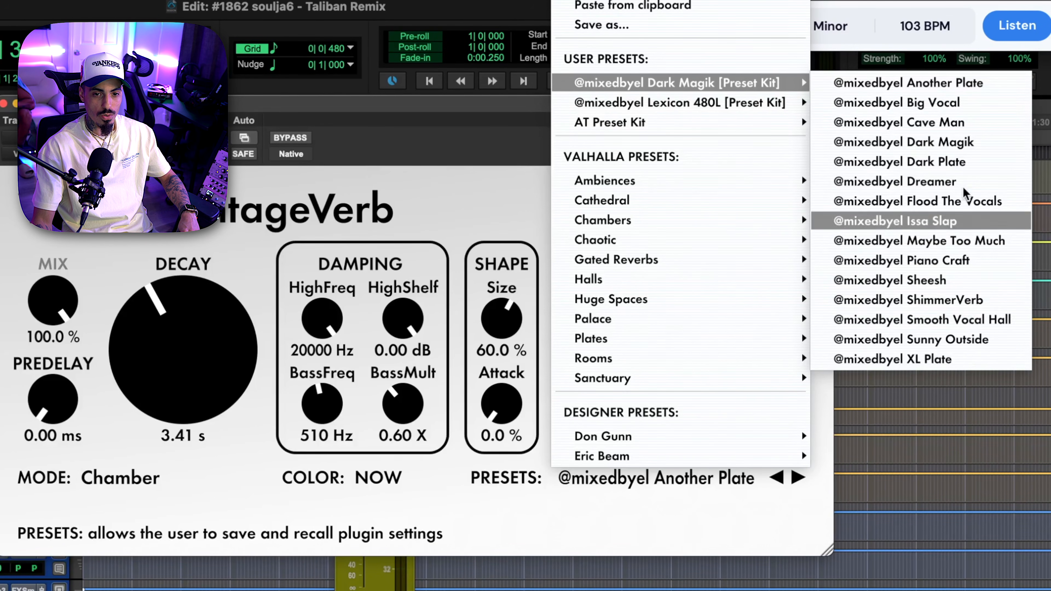
click(964, 241)
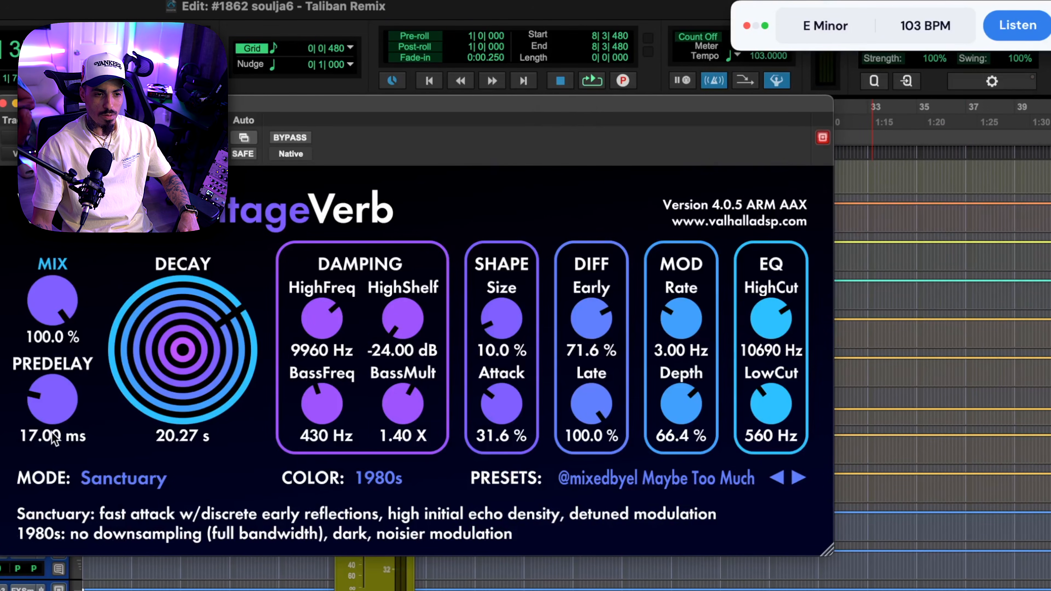
Set VintageVerb to Smooth Plate mode with a decay of 2.50 s and a predelay of 3.78 ms.
drag(187, 338, 180, 398)
drag(170, 359, 167, 360)
drag(68, 387, 58, 403)
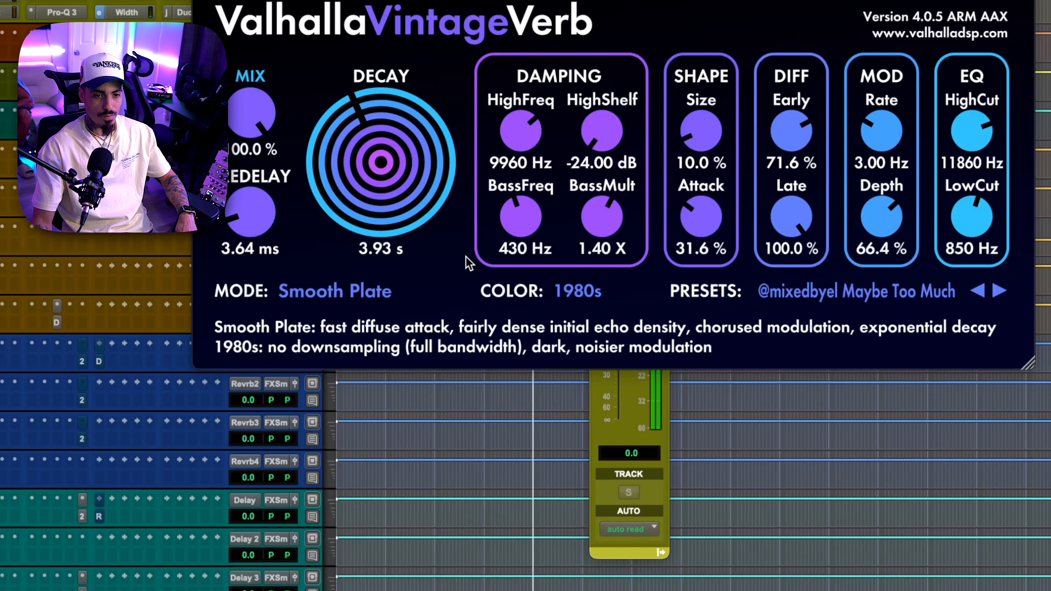
drag(252, 222, 253, 220)
drag(361, 174, 358, 193)
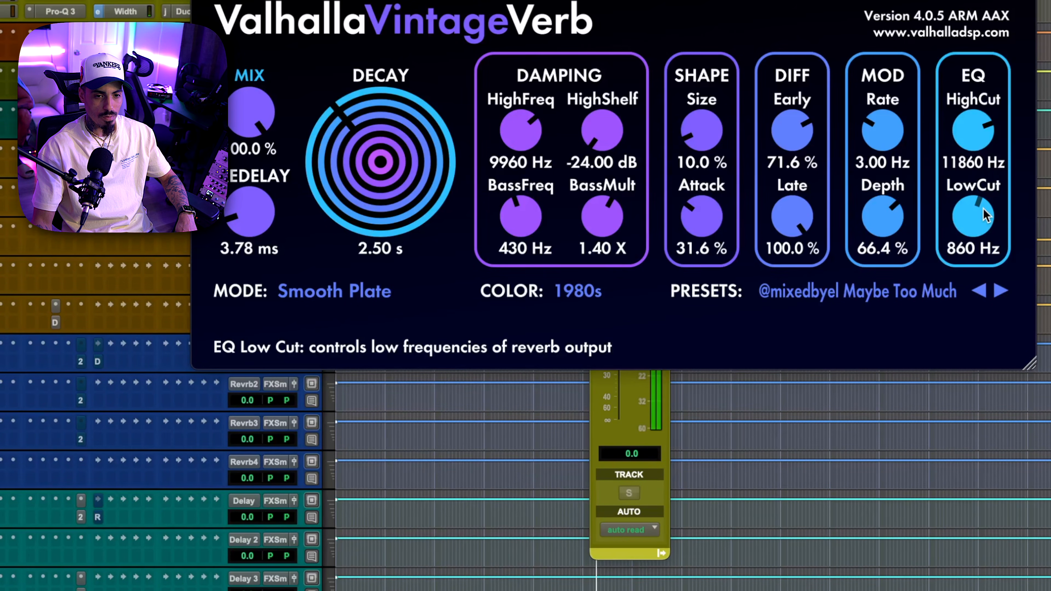
Set VintageVerb's low cut to 830 Hz, high cut to 14030 Hz, and damping to 12450 Hz with a -15.14 dB high shelf.
drag(981, 205, 981, 202)
drag(976, 129, 975, 146)
drag(969, 211, 969, 214)
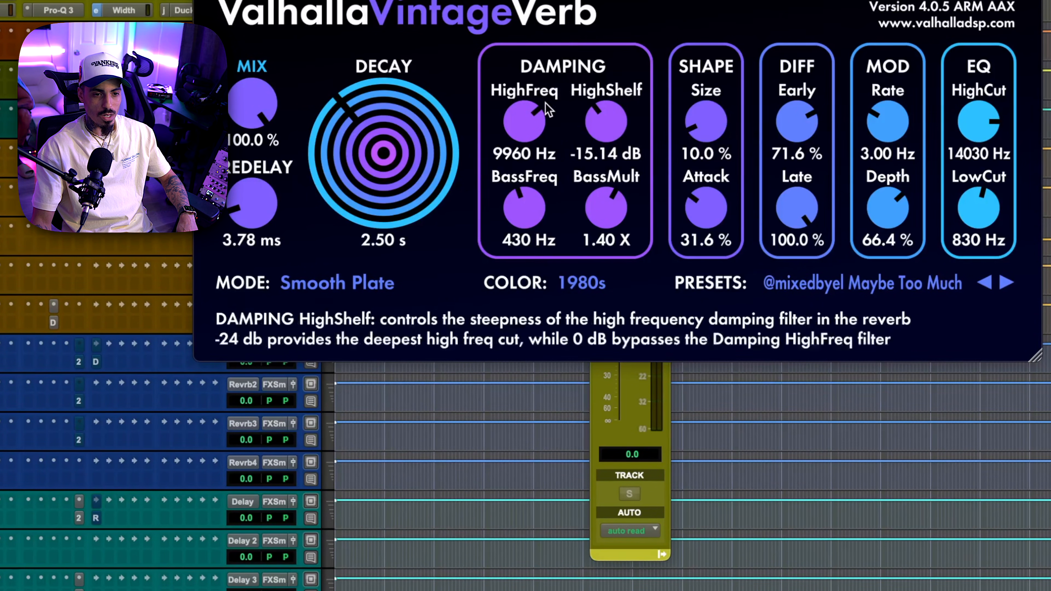
mouse_move(525, 121)
mouse_down()
mouse_move(527, 90)
mouse_move(528, 103)
mouse_up()
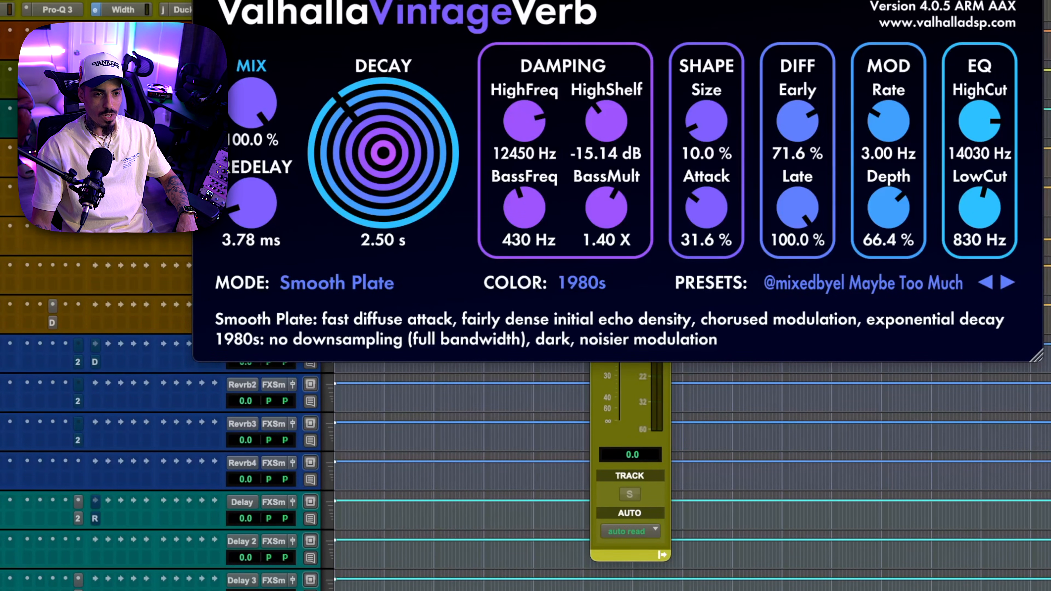
Play the session, close the reverb window, and lower the Vox Lead bus's Reverb send to -10.7 dB.
key(space)
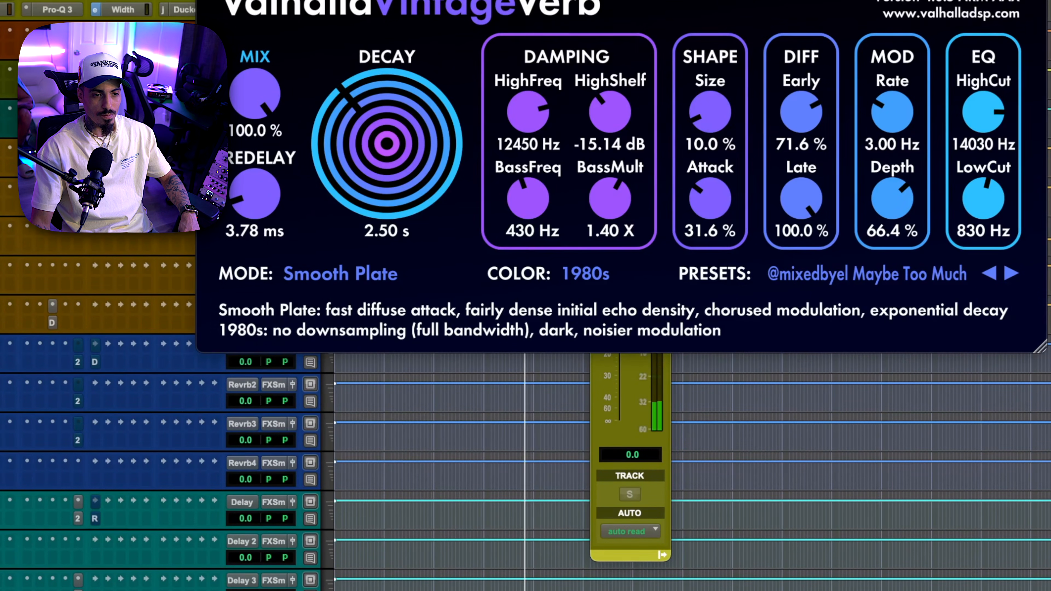
key(super+w)
drag(618, 296, 616, 333)
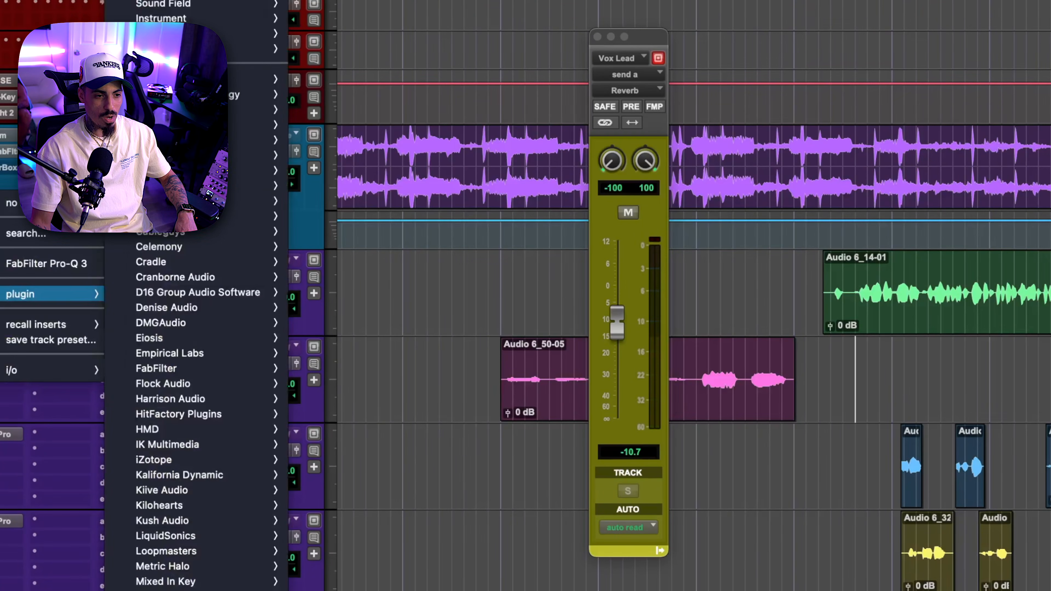
Search the plug-ins for "auto tune ef" and insert Auto-Tune EFX+ (mono) in the second slot of Audio 1.
key(Escape)
click(8, 276)
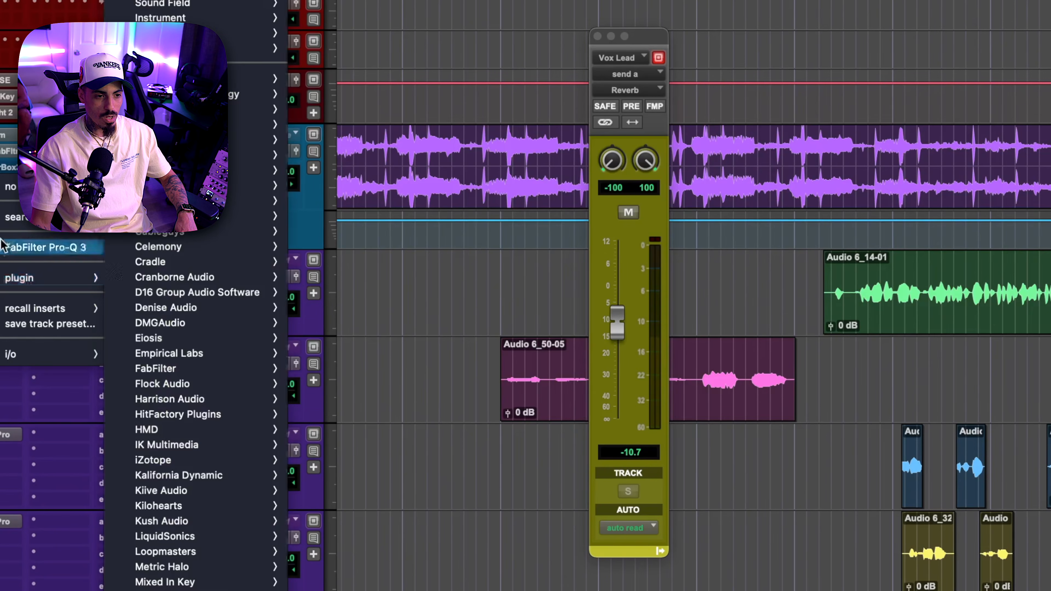
click(8, 219)
text(auto tune)
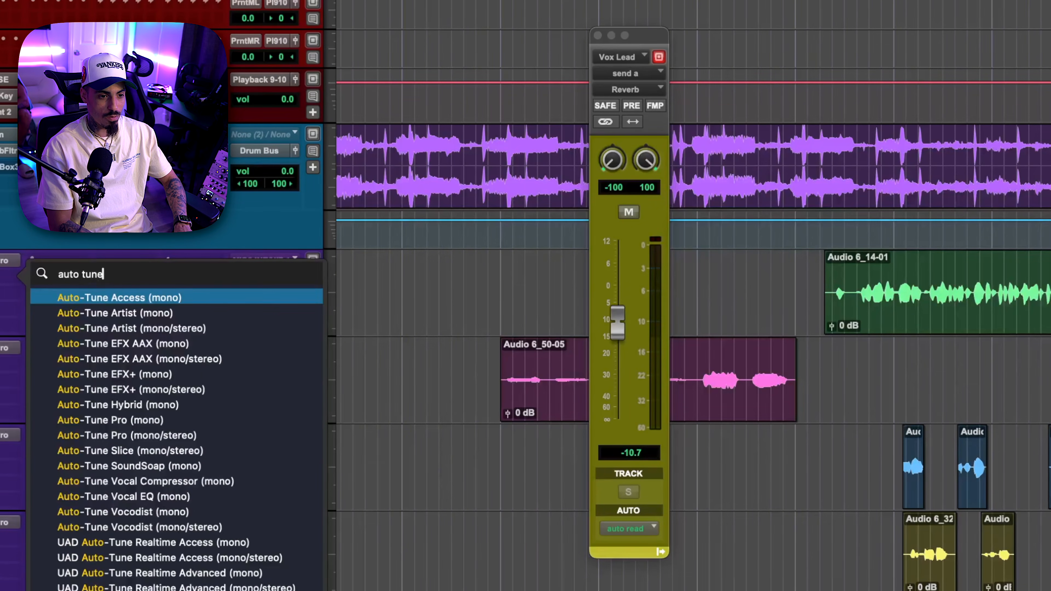
text( ef)
key(Down)
key(Down)
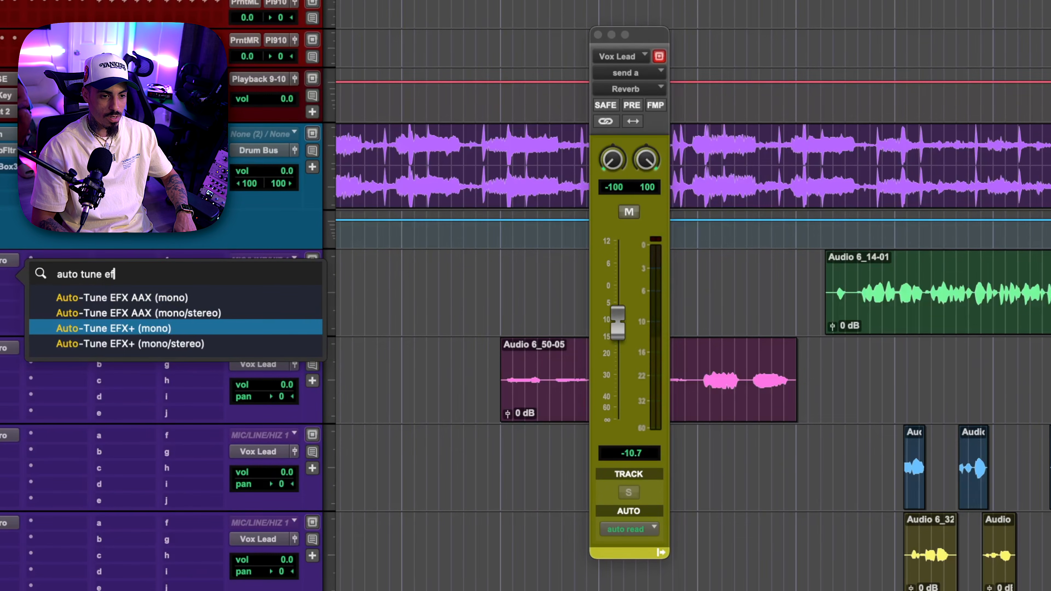
key(Return)
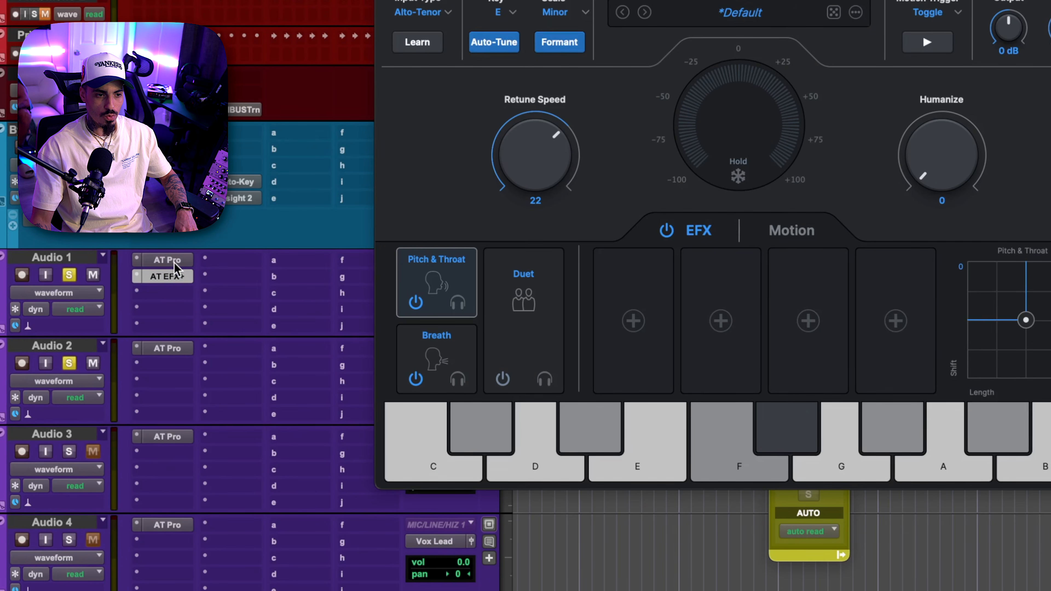
Put Auto-Tune EFX+ in place of Auto-Tune Pro on Audio 1 to 4 and lower the Vox Lead bus's Reverb send further.
drag(174, 264, 176, 331)
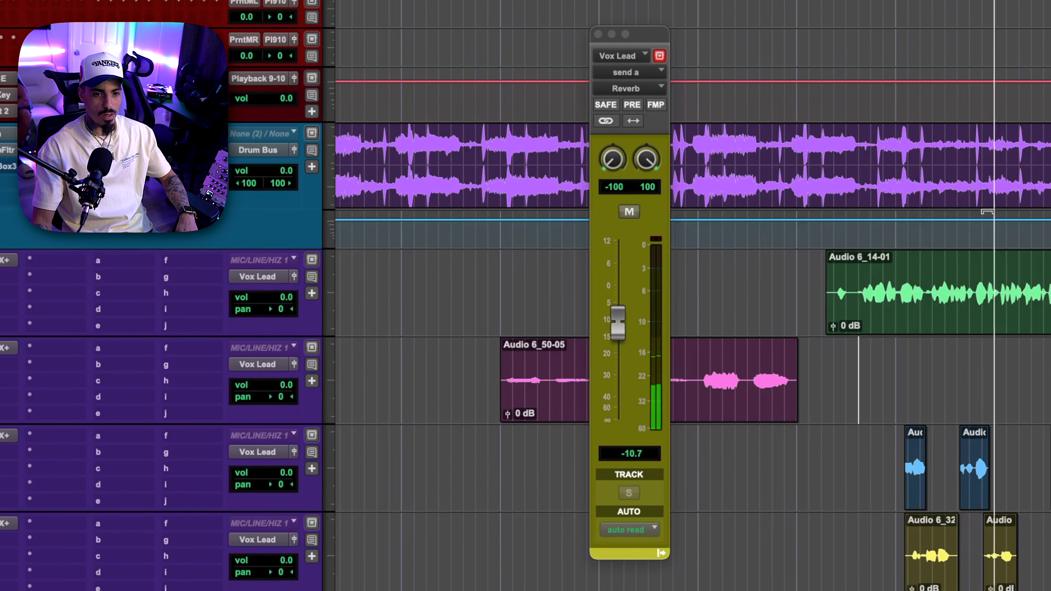
drag(649, 36, 640, 23)
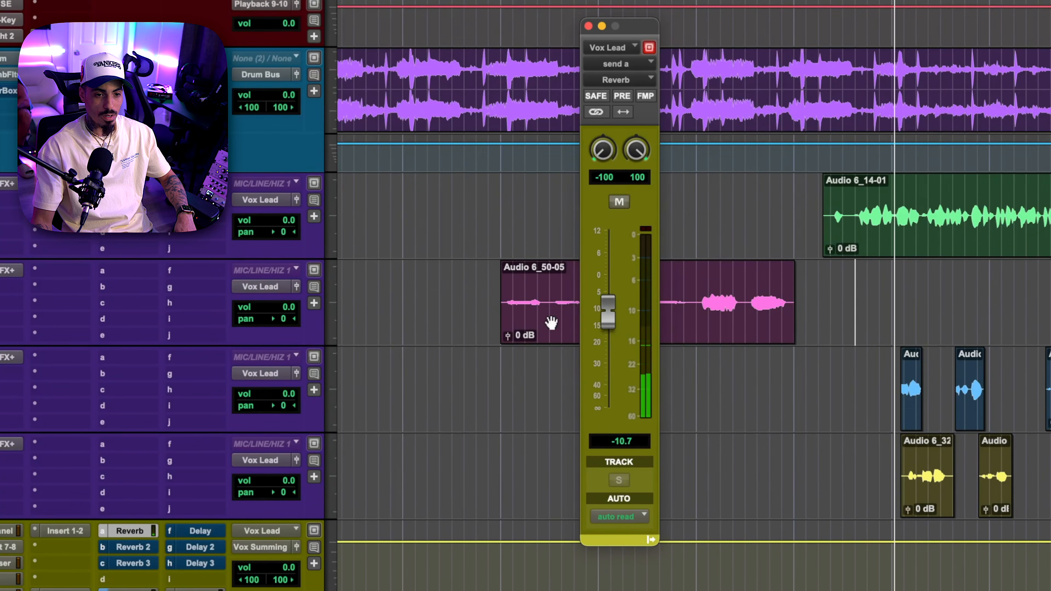
drag(605, 328, 611, 377)
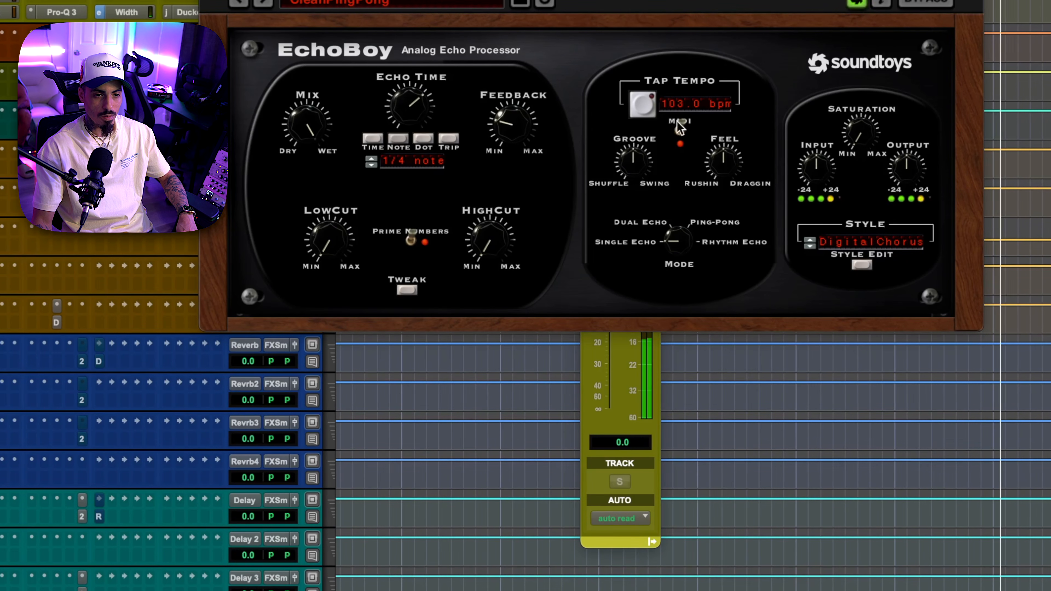
Raise EchoBoy's feedback slightly, close its window, and lower the Vox Lead bus's Delay send to -14.0 dB.
drag(500, 117, 505, 109)
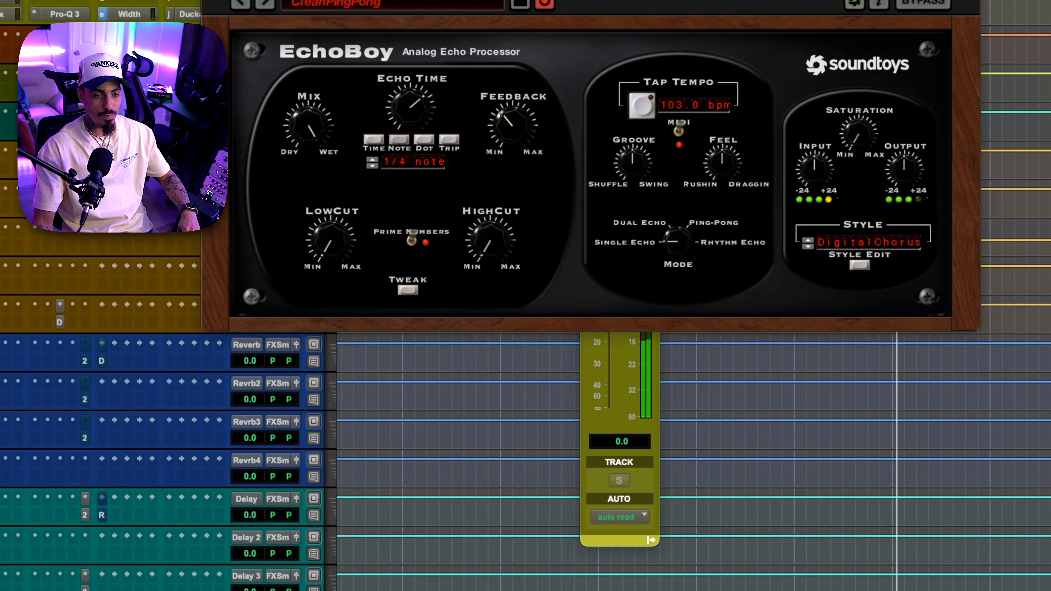
key(super+w)
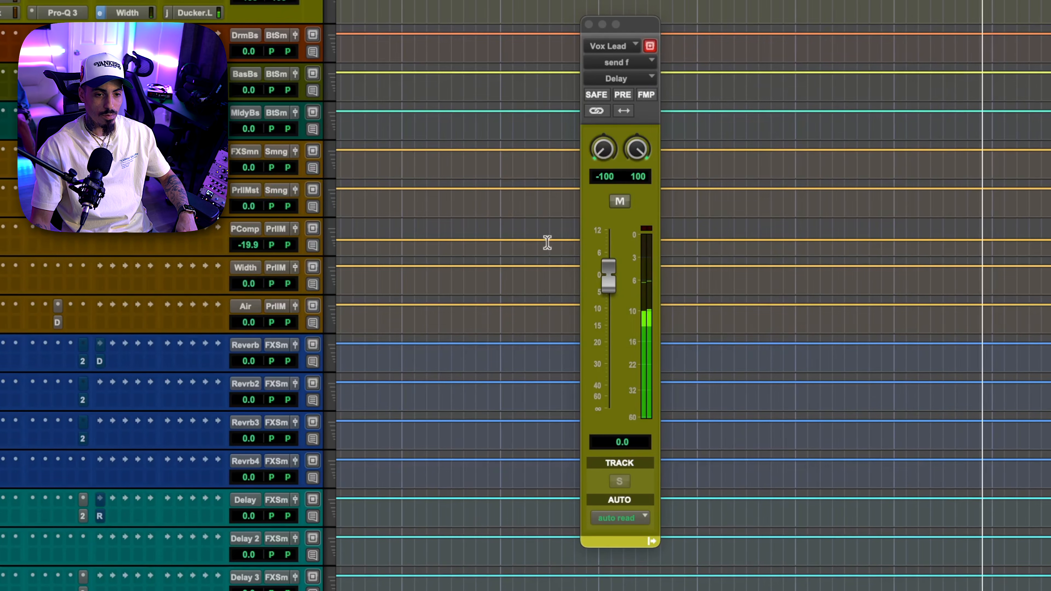
drag(608, 283, 620, 331)
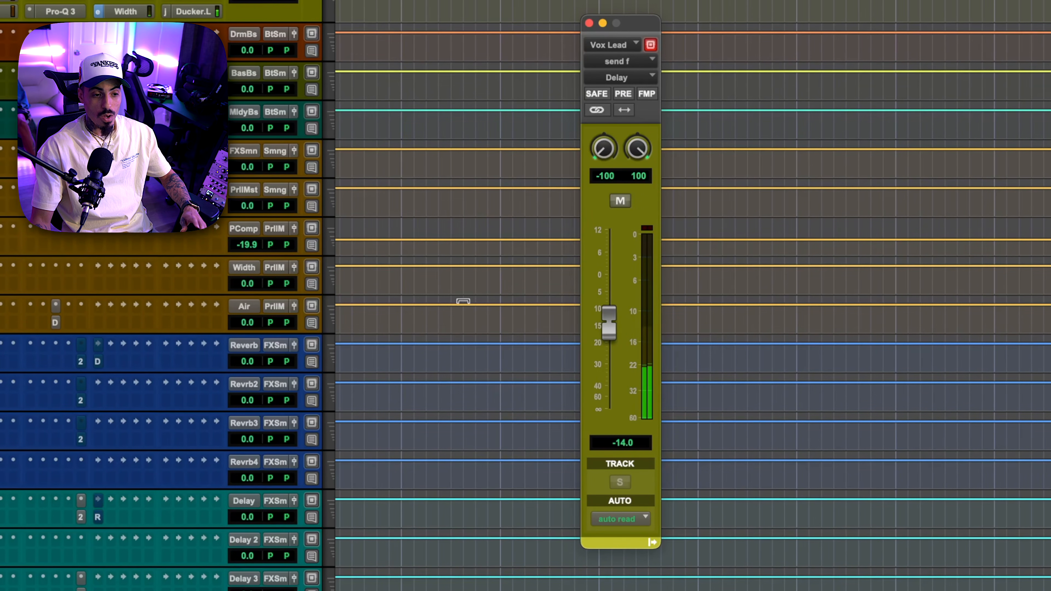
Raise the ducking amount in Trackspacer on the Delay track and nudge the Vox Lead bus's Delay send up slightly.
click(81, 516)
drag(480, 340, 463, 313)
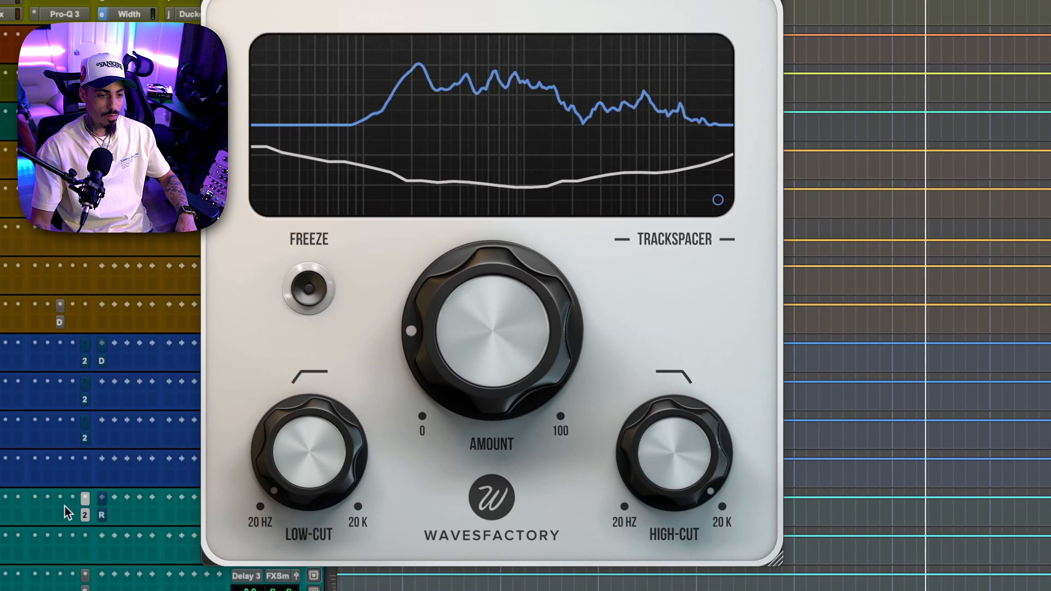
click(84, 515)
mouse_move(602, 321)
mouse_down()
mouse_move(605, 301)
mouse_move(607, 315)
mouse_up()
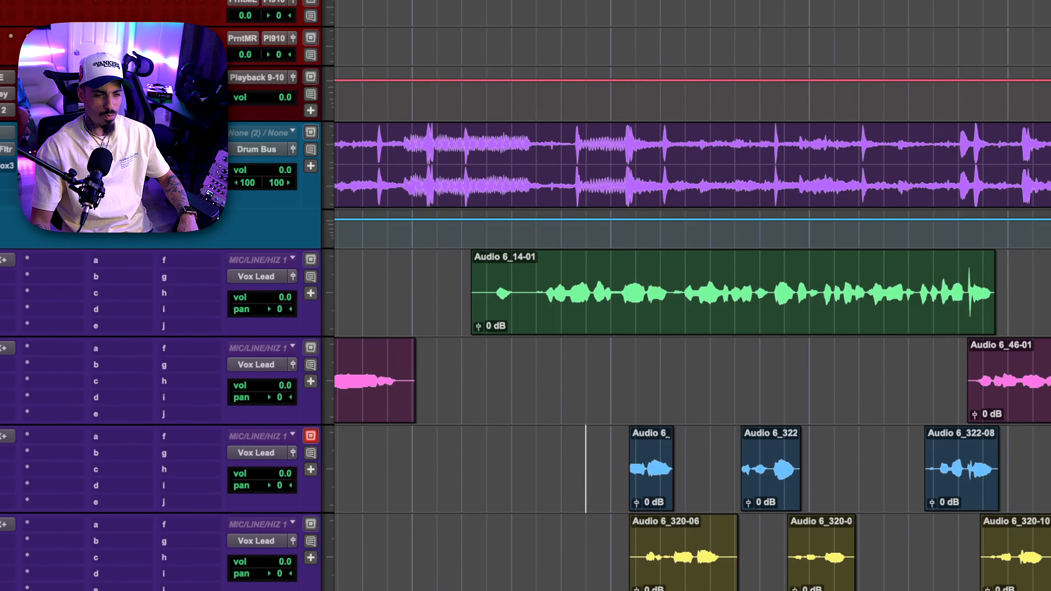
Load the Basic Doubler factory preset in the Doubler plug-in on Audio 3 and move its window aside.
key(space)
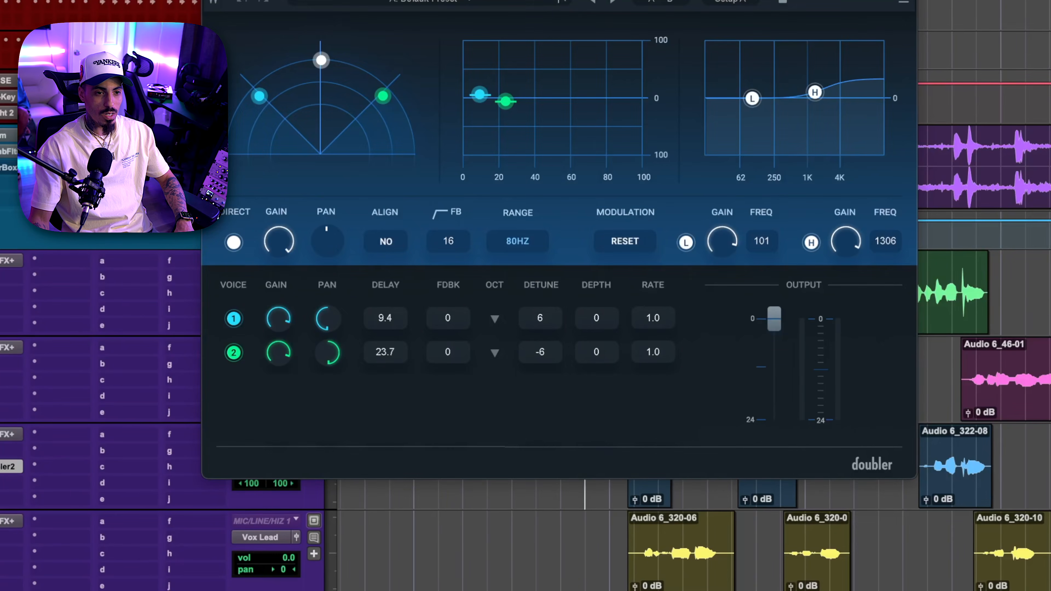
click(457, 1)
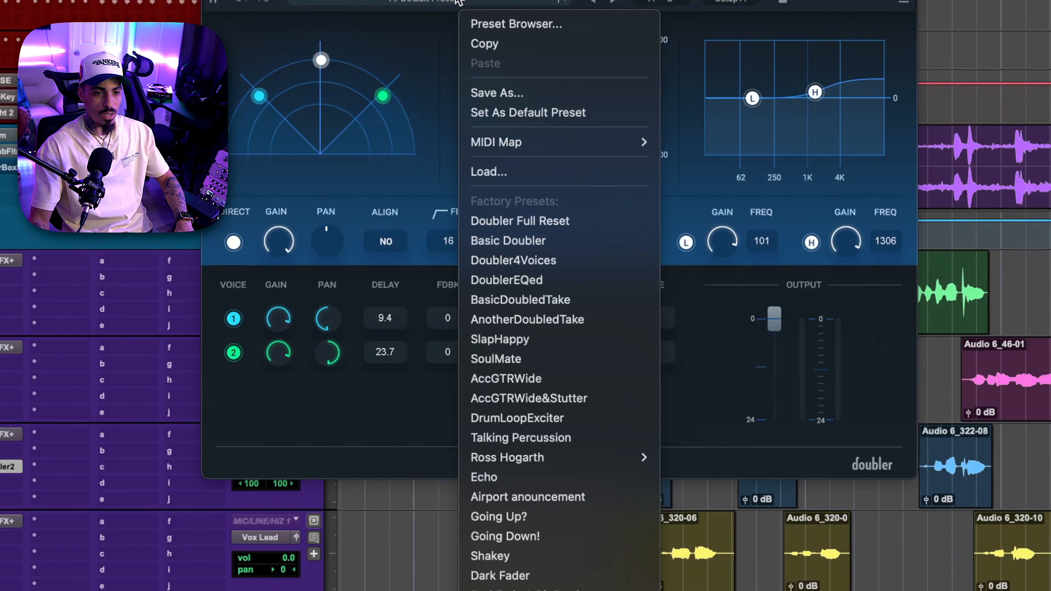
click(530, 241)
drag(478, 2, 451, 0)
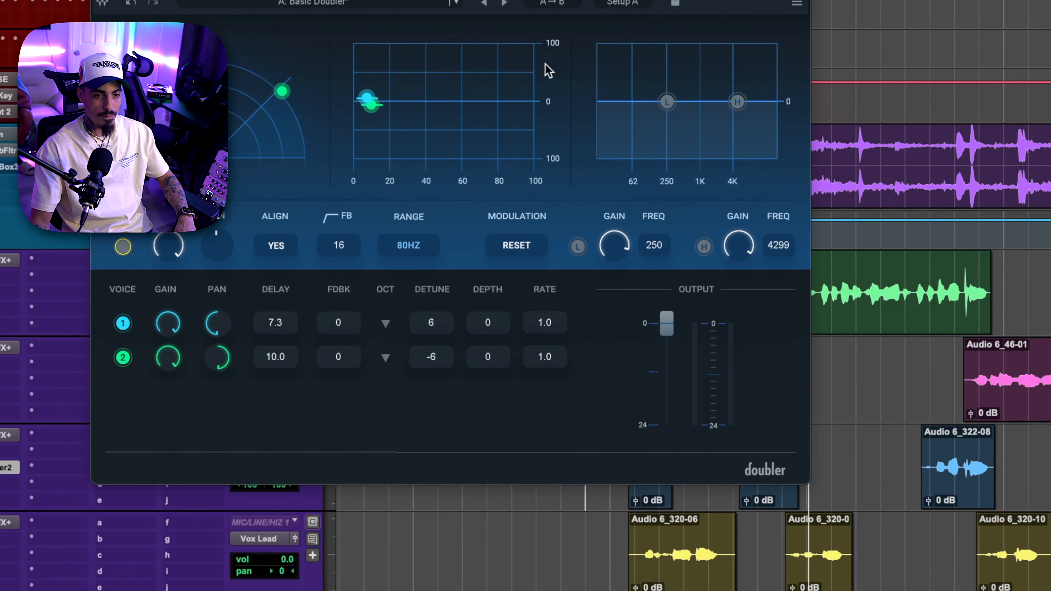
Cut Doubler's low band at 241 Hz, boost its high band at 10415 Hz, and close the plug-in window.
drag(658, 109, 657, 116)
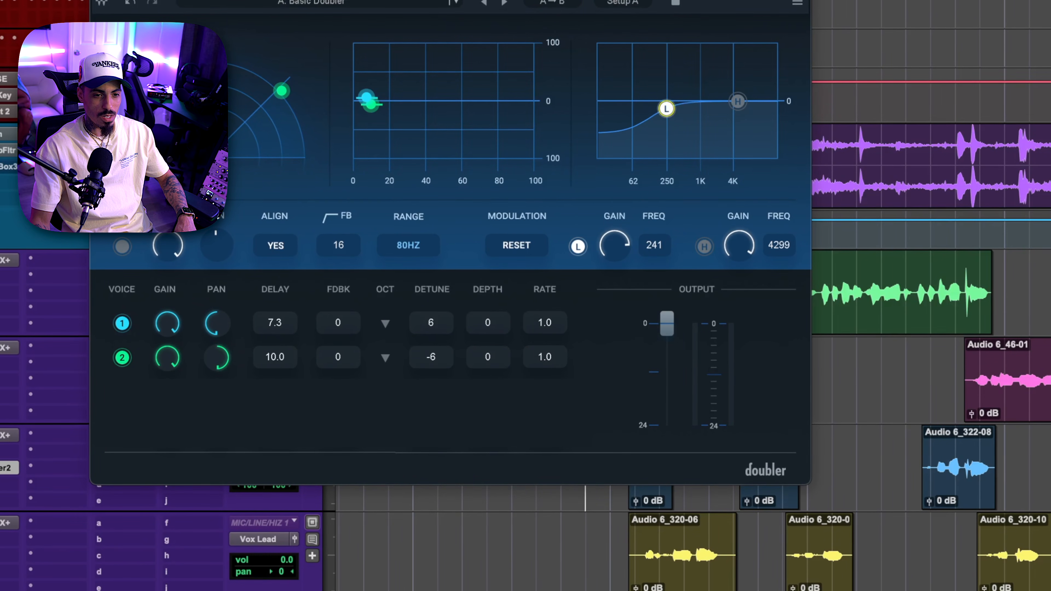
drag(738, 101, 764, 87)
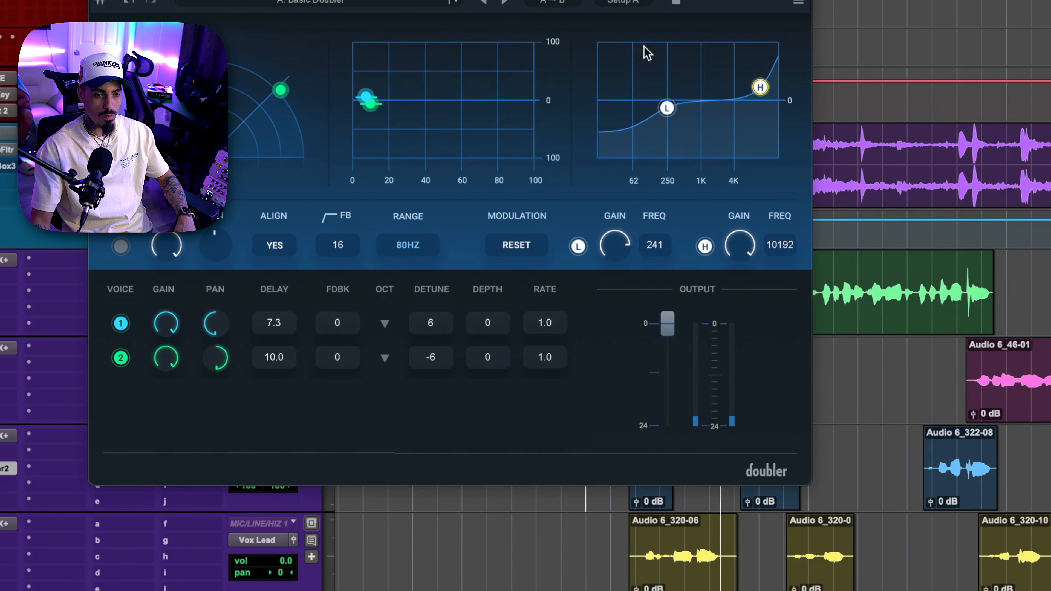
drag(761, 88, 761, 89)
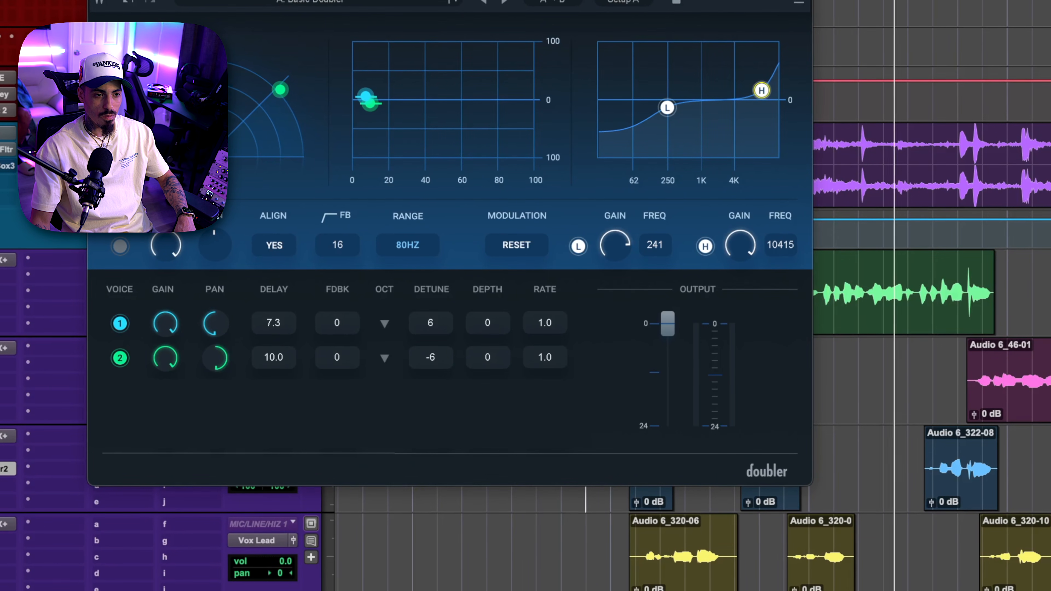
key(super+w)
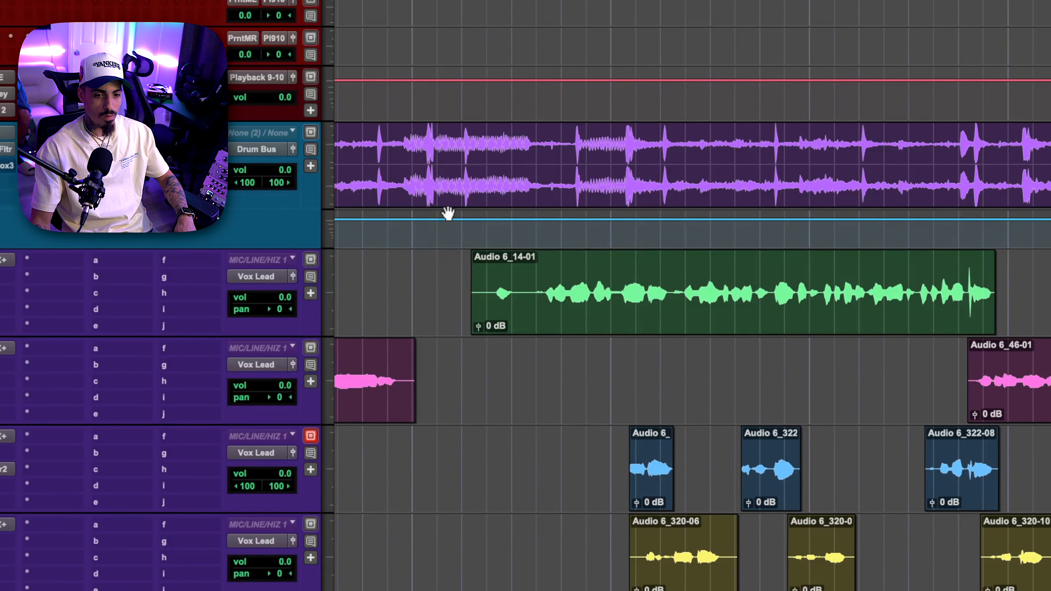
Lower Audio 3's volume to -10.0 dB and insert the Softube Deesser after the Doubler.
drag(283, 479, 282, 474)
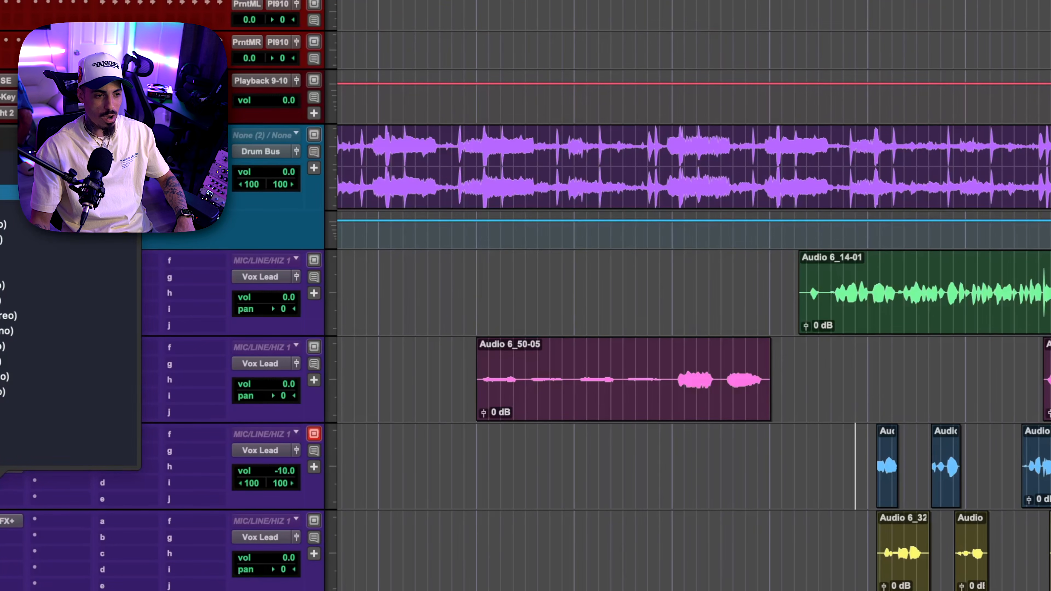
key(Return)
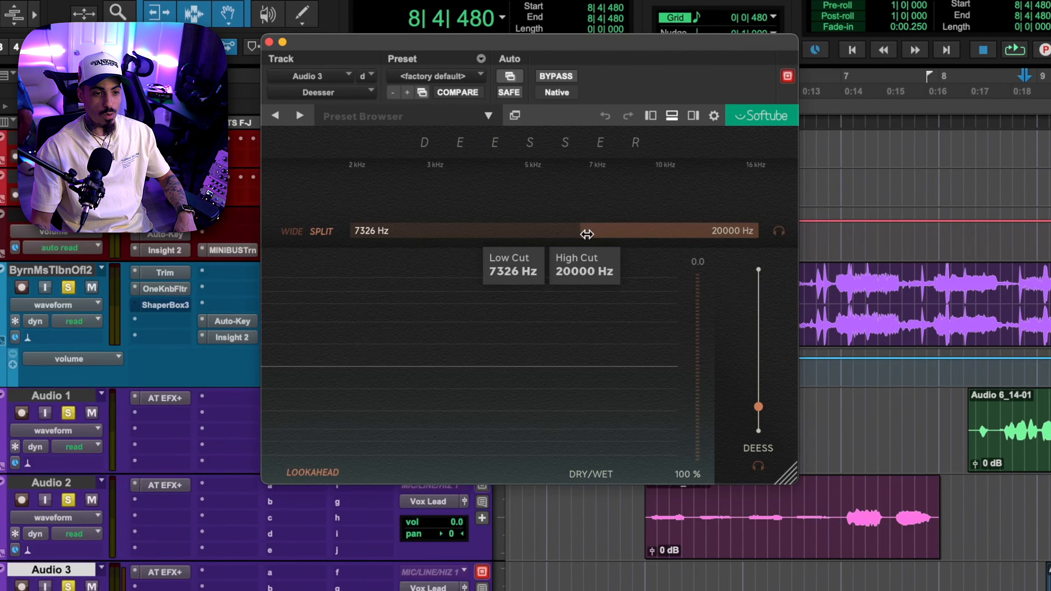
Set the Deesser's split-band low cut to 7552 Hz and its deess amount to about 29 % while playing the session.
drag(587, 234, 593, 235)
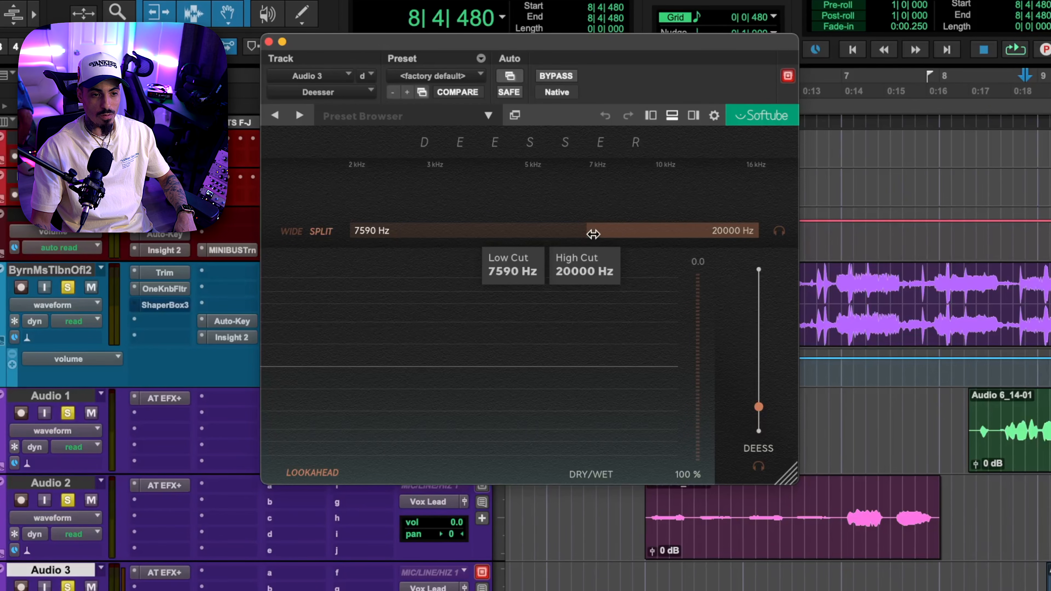
key(space)
drag(757, 406, 752, 364)
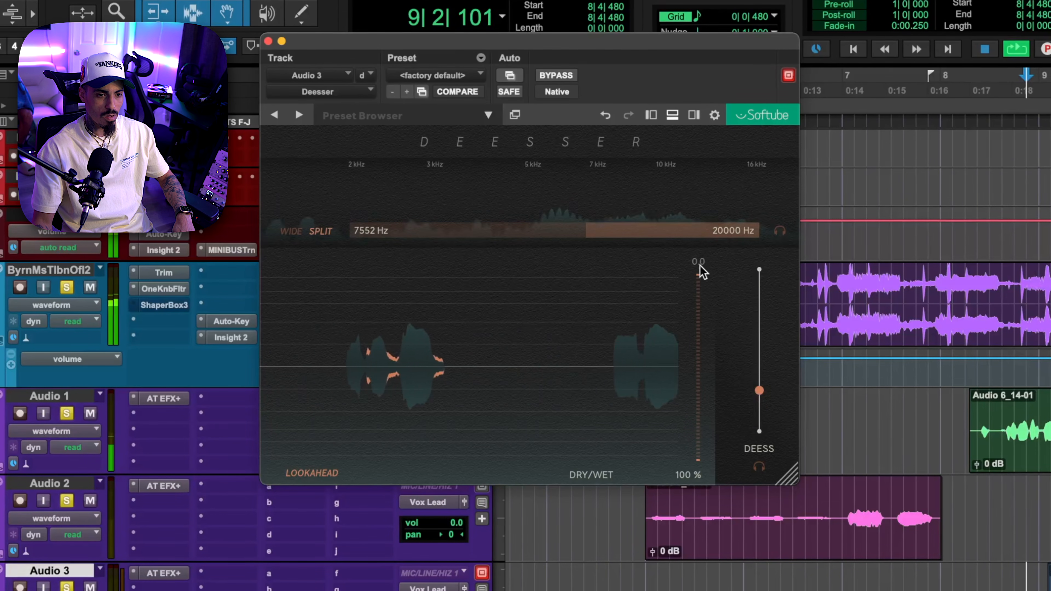
drag(764, 390, 766, 387)
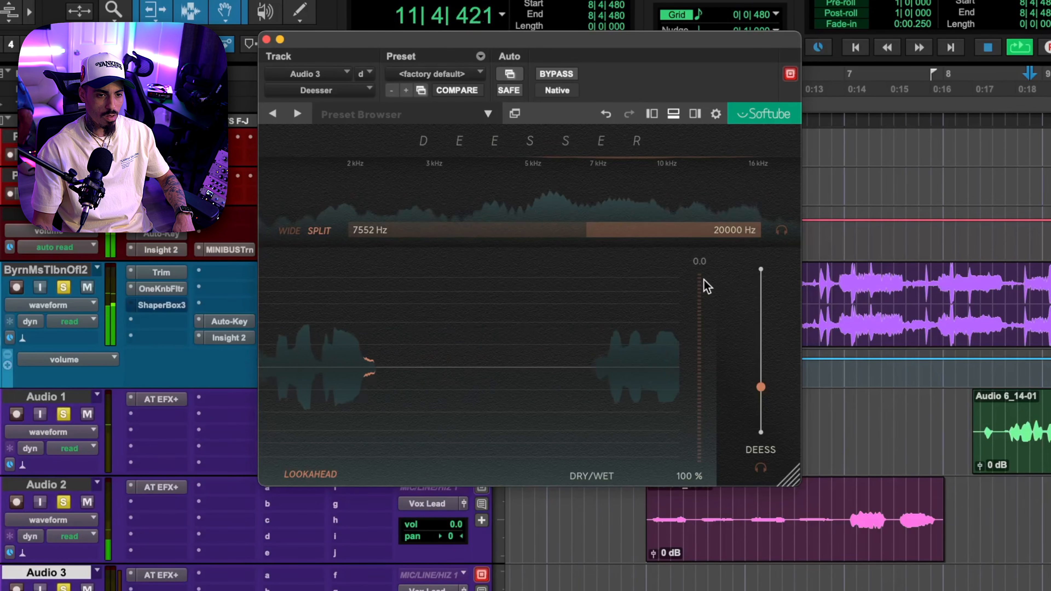
drag(762, 400, 763, 396)
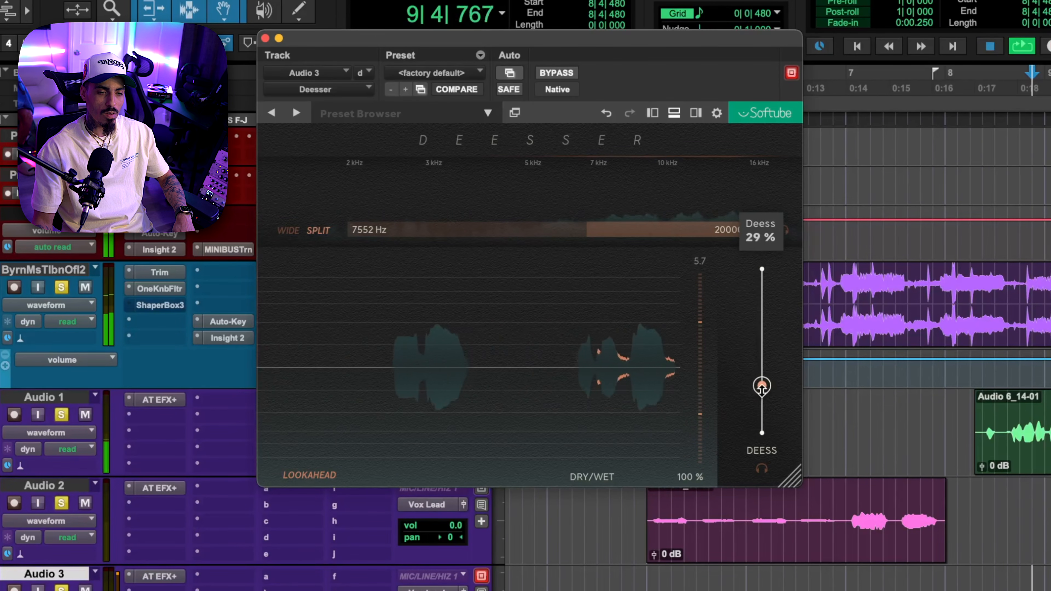
key(space)
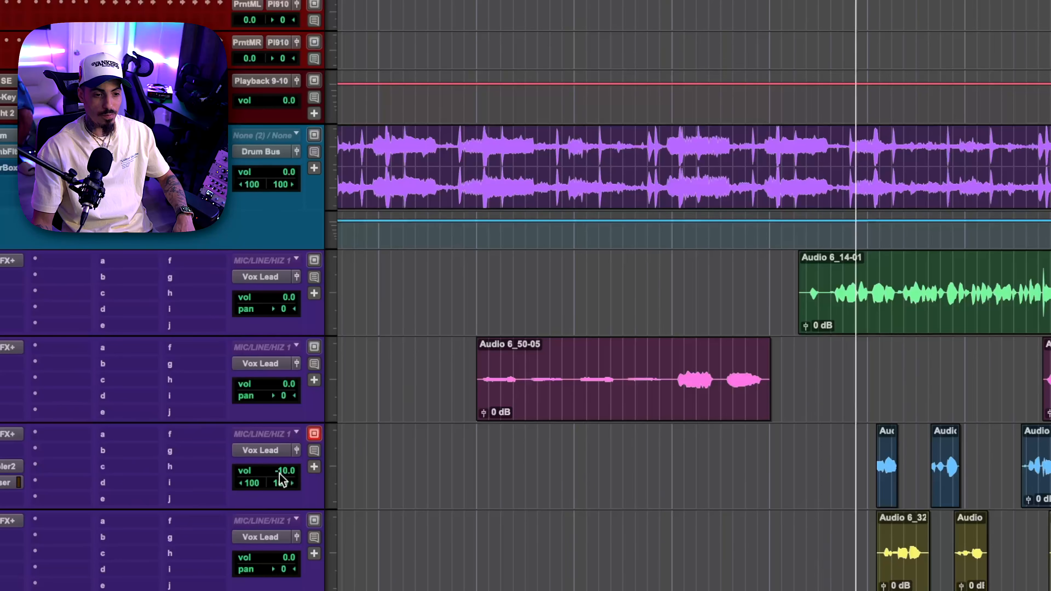
Lower Audio 3's volume to -12.0 dB.
drag(279, 474, 288, 497)
key(r)
key(r)
key(r)
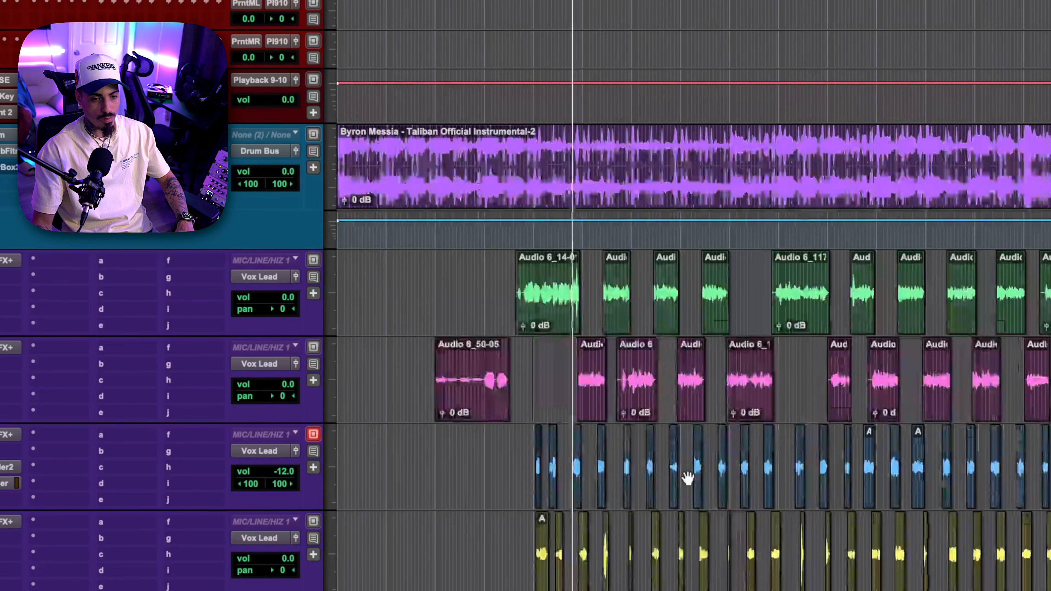
Search the plug-ins for "valha" and insert ValhallaVintageVerb (mono/stereo) in the third insert slot of Audio 4.
scroll(670, 464, down, 4)
key(t)
key(t)
key(t)
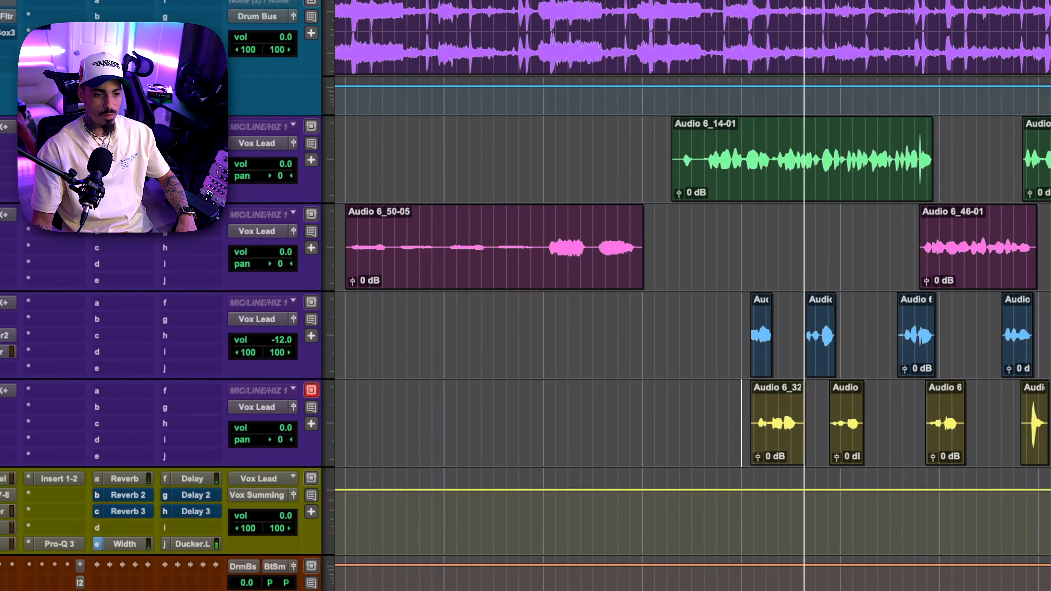
click(8, 423)
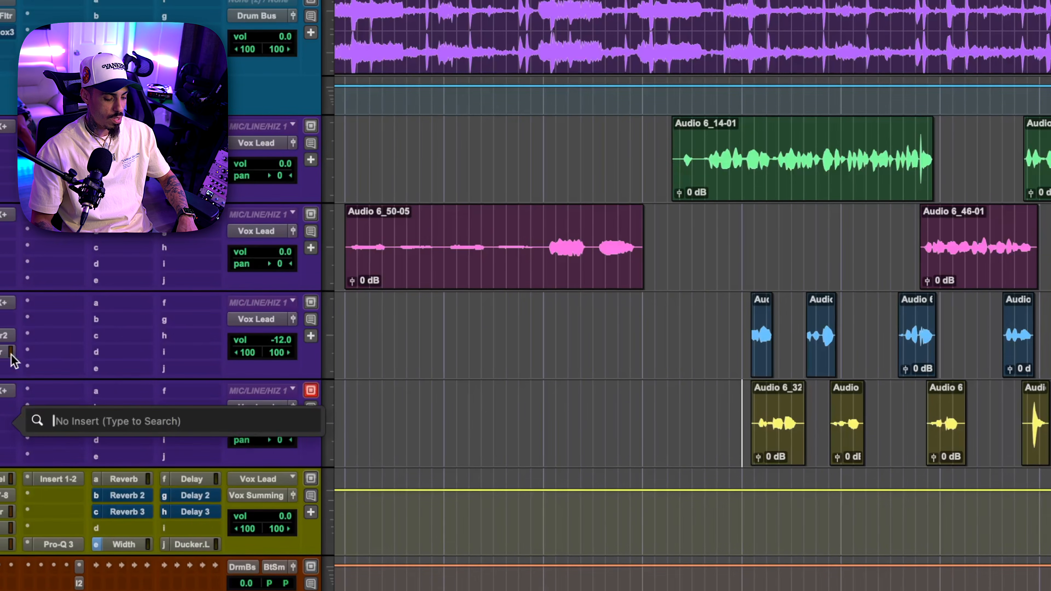
text(valha)
key(Up)
key(Up)
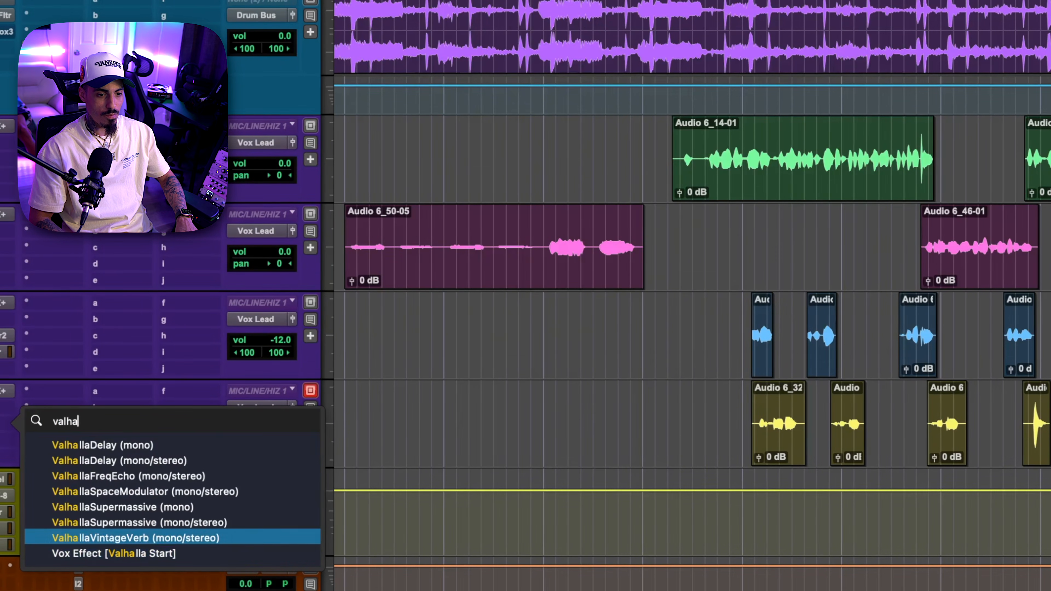
key(Return)
click(777, 282)
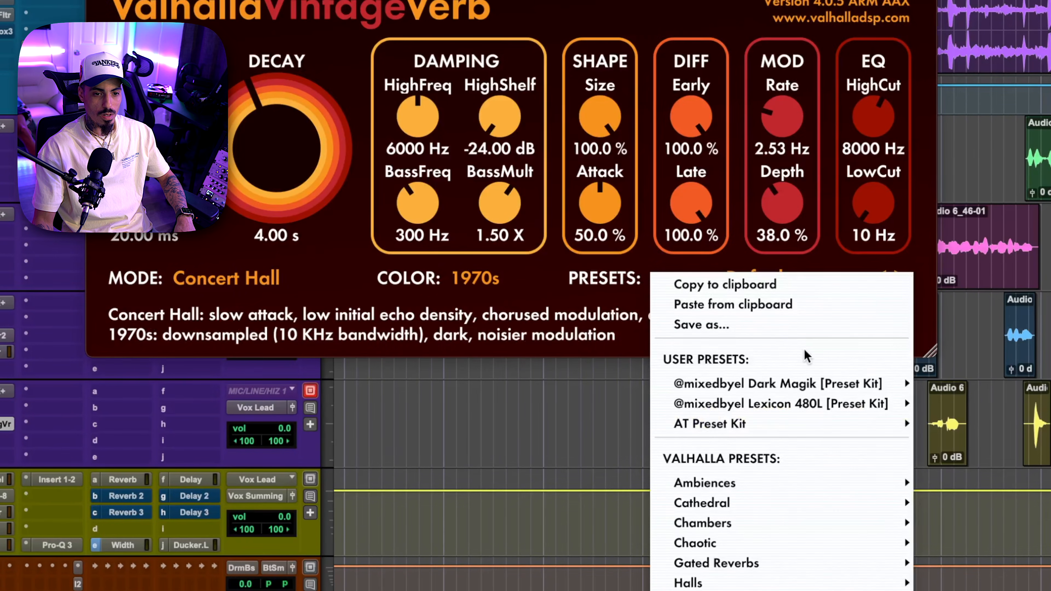
mouse_move(881, 410)
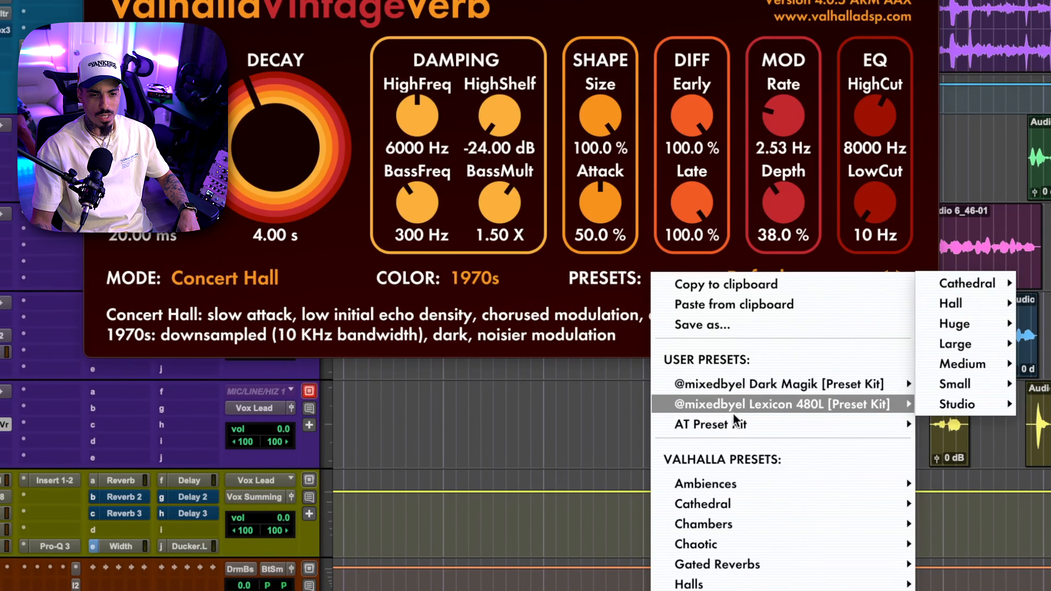
mouse_move(753, 412)
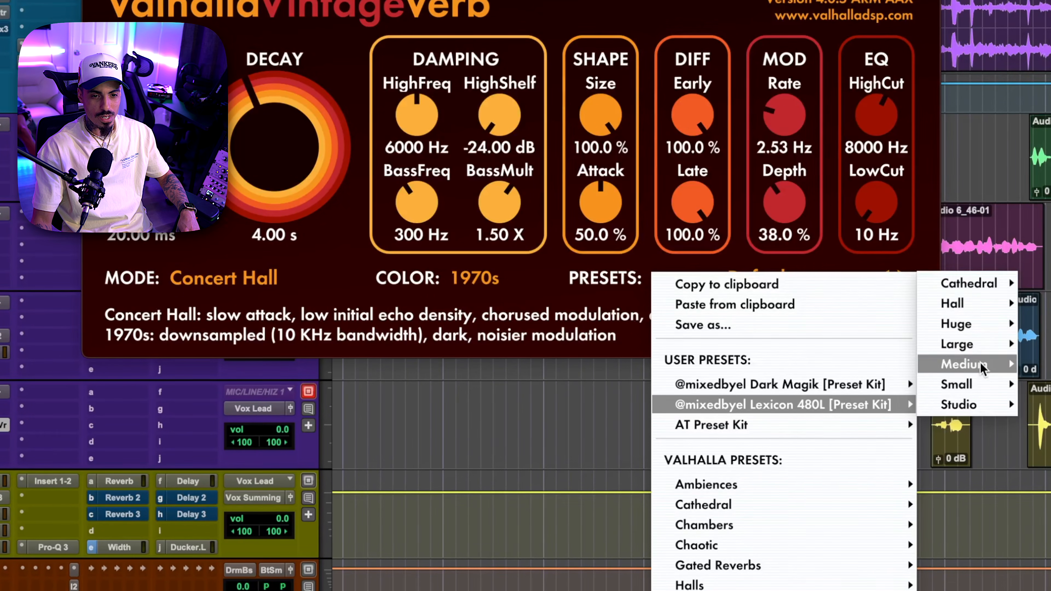
mouse_move(966, 307)
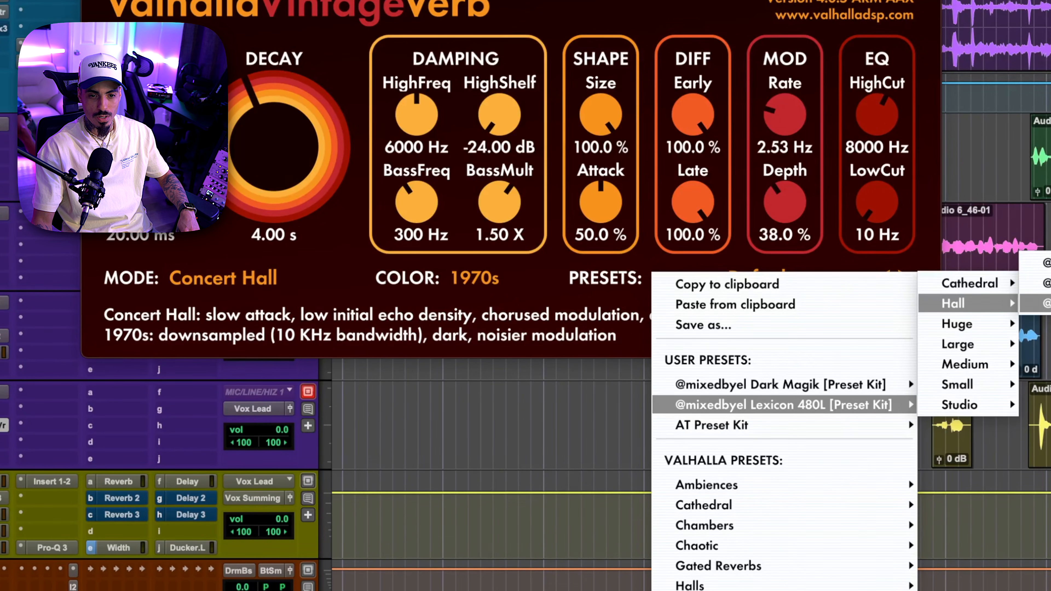
click(1046, 264)
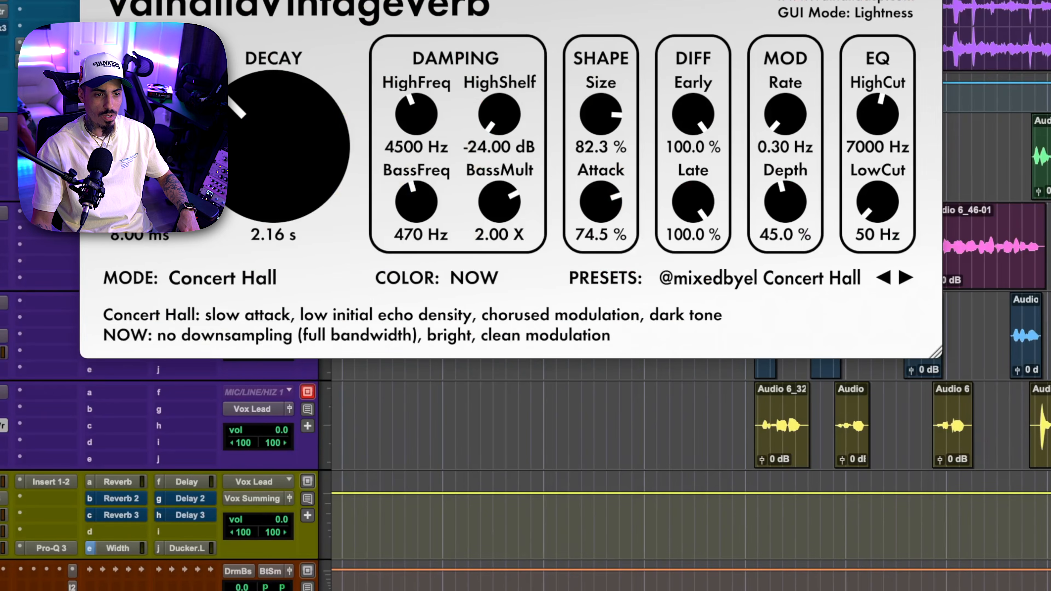
Set VintageVerb's low cut to 520 Hz, high cut to 12260 Hz and mix to 21.5 %, and close its window.
drag(879, 191, 881, 204)
mouse_move(881, 112)
mouse_down()
mouse_move(882, 86)
mouse_move(888, 95)
mouse_up()
drag(252, 287, 244, 328)
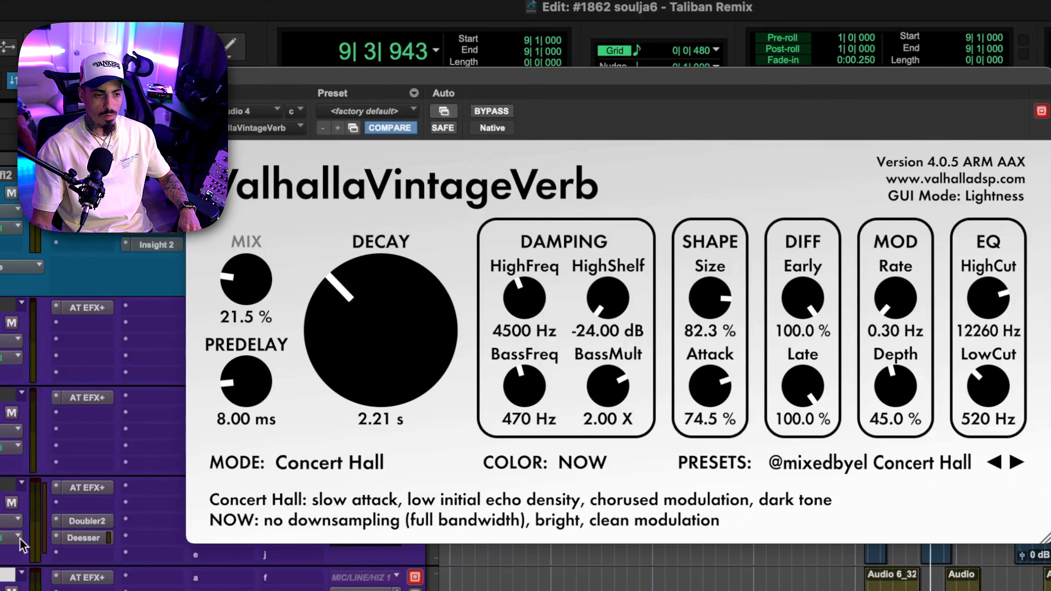
click(1, 589)
click(197, 76)
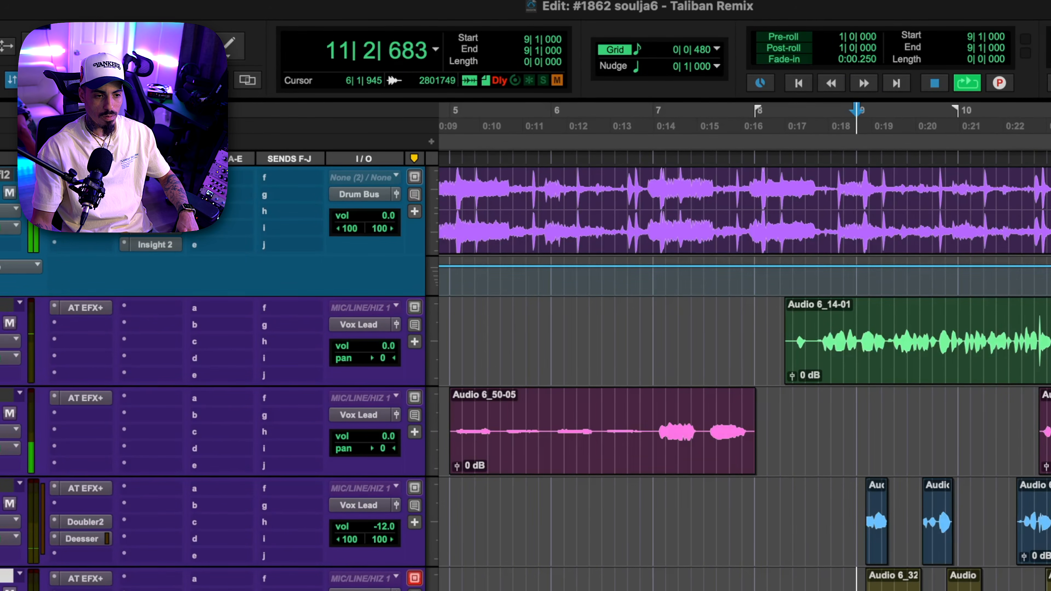
Reopen VintageVerb on Audio 4 and set its high cut to 14240 Hz and low cut to 740 Hz.
click(85, 590)
drag(982, 307, 982, 293)
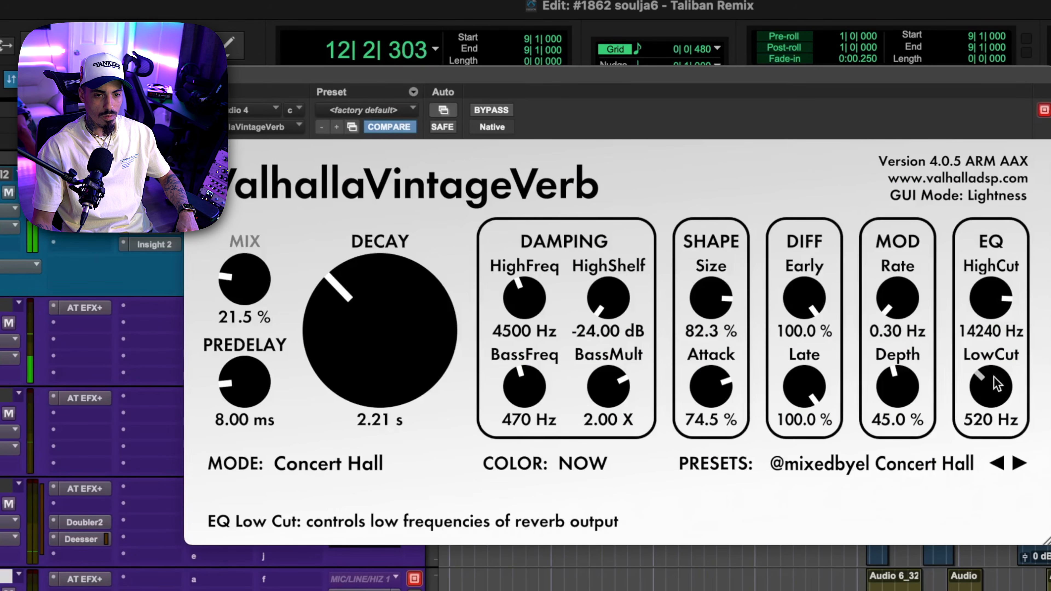
drag(988, 376, 989, 358)
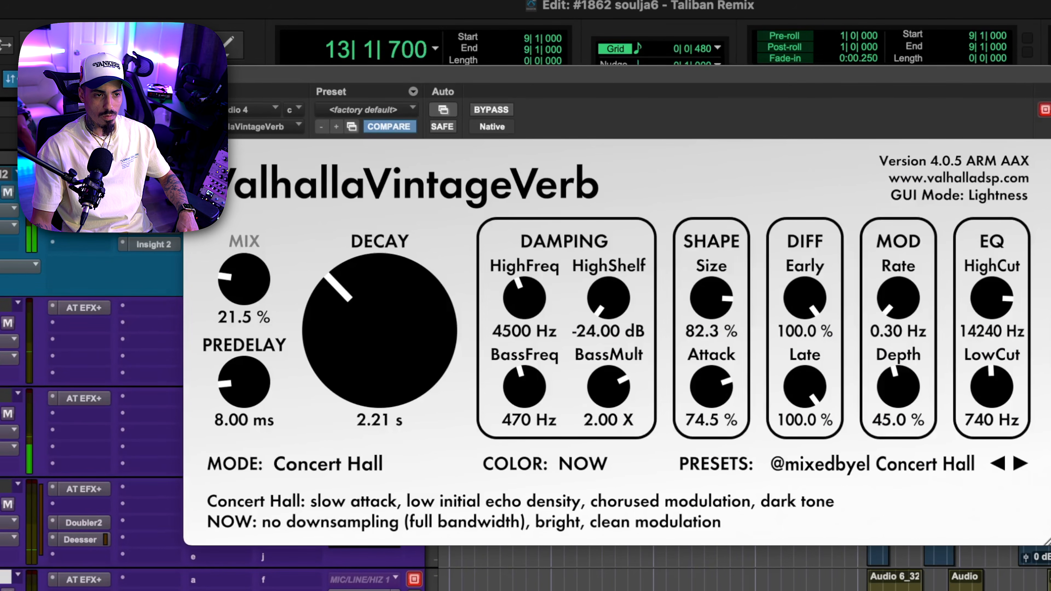
Close VintageVerb, search the plug-ins for "valha" and insert ValhallaDelay in the fourth insert slot of Audio 4.
click(198, 76)
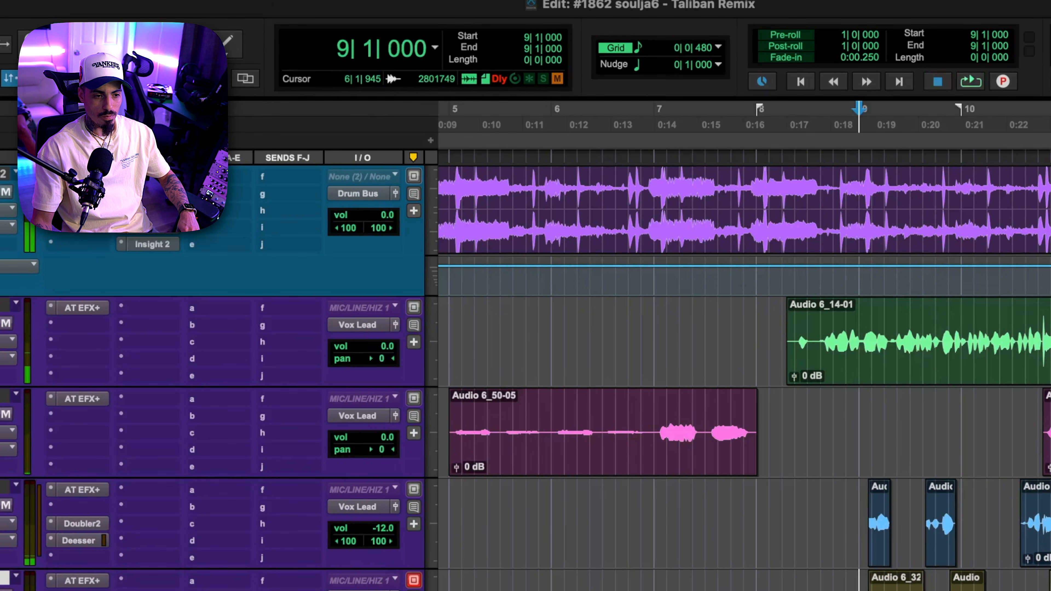
click(1, 442)
click(3, 384)
text(valh)
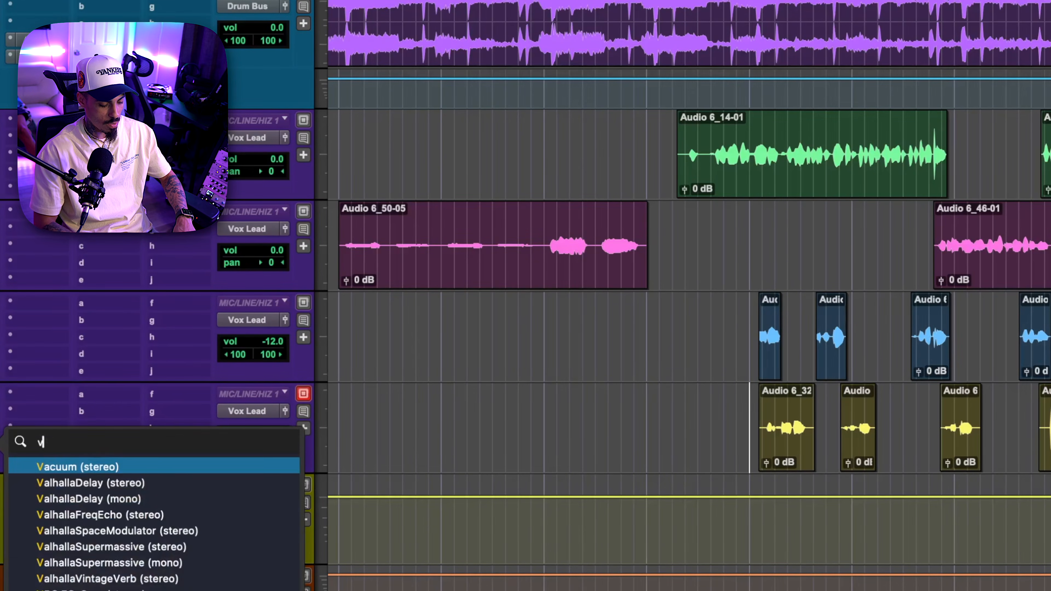
text(a)
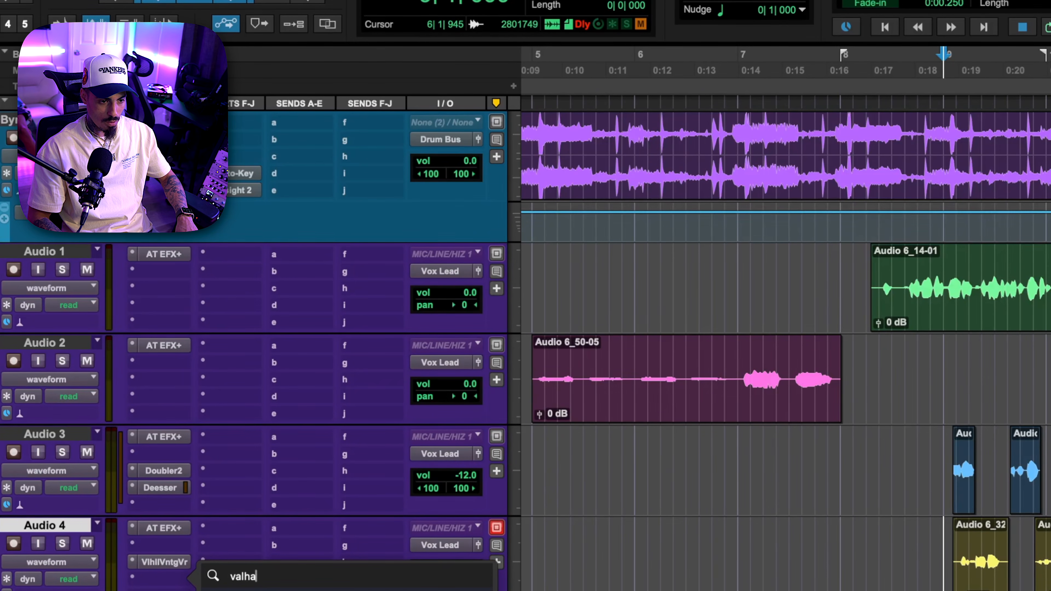
key(Return)
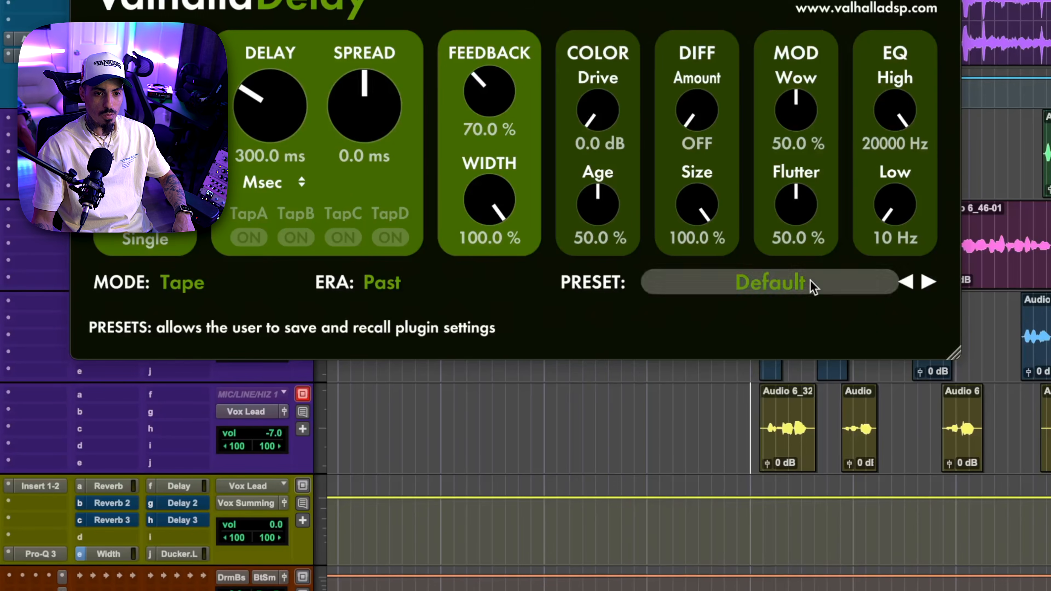
click(741, 276)
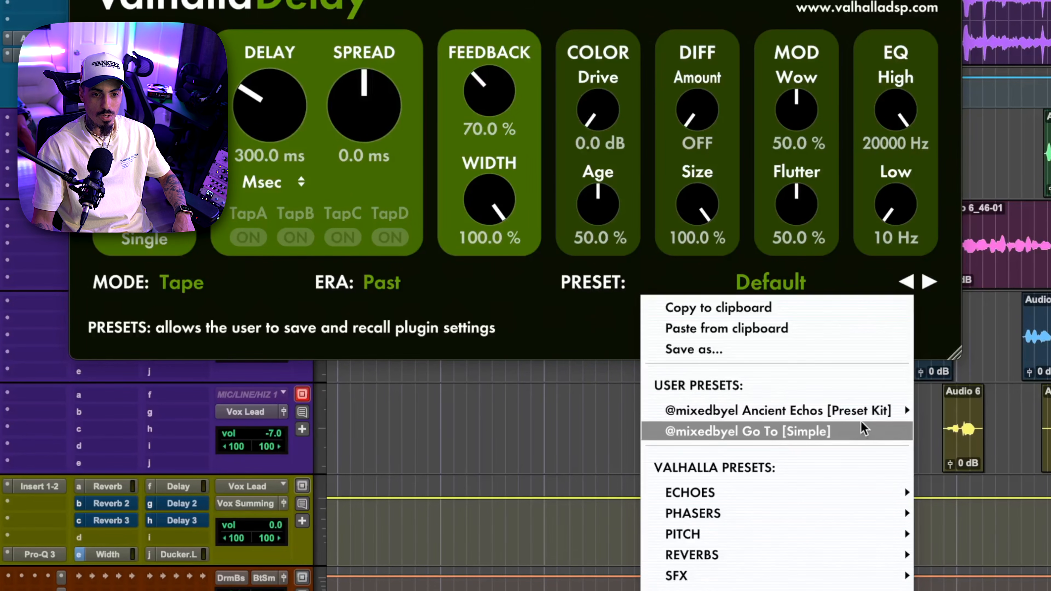
mouse_move(908, 414)
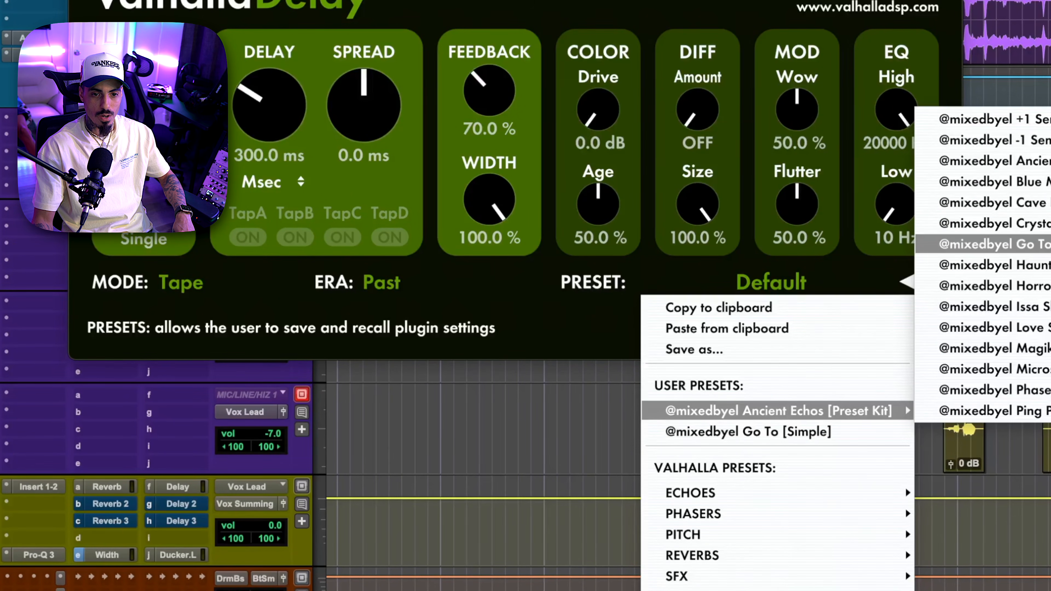
click(993, 244)
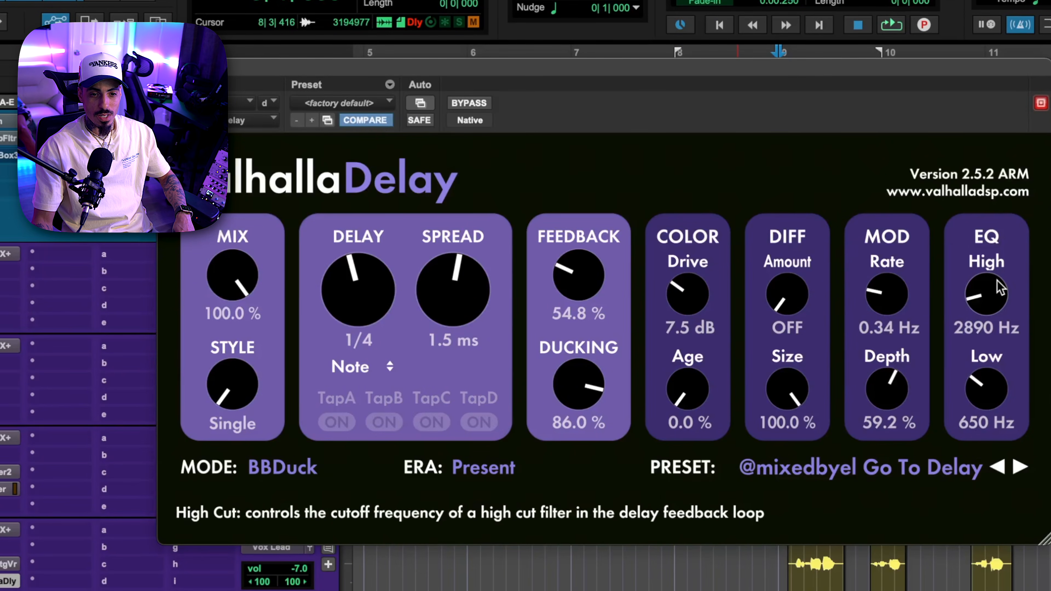
Set ValhallaDelay's high EQ to 9130 Hz and ducking to 29.4 %, close its window, and lower Audio 4's volume to -9.5 dB.
mouse_move(994, 289)
mouse_down()
mouse_move(999, 248)
mouse_move(996, 280)
mouse_up()
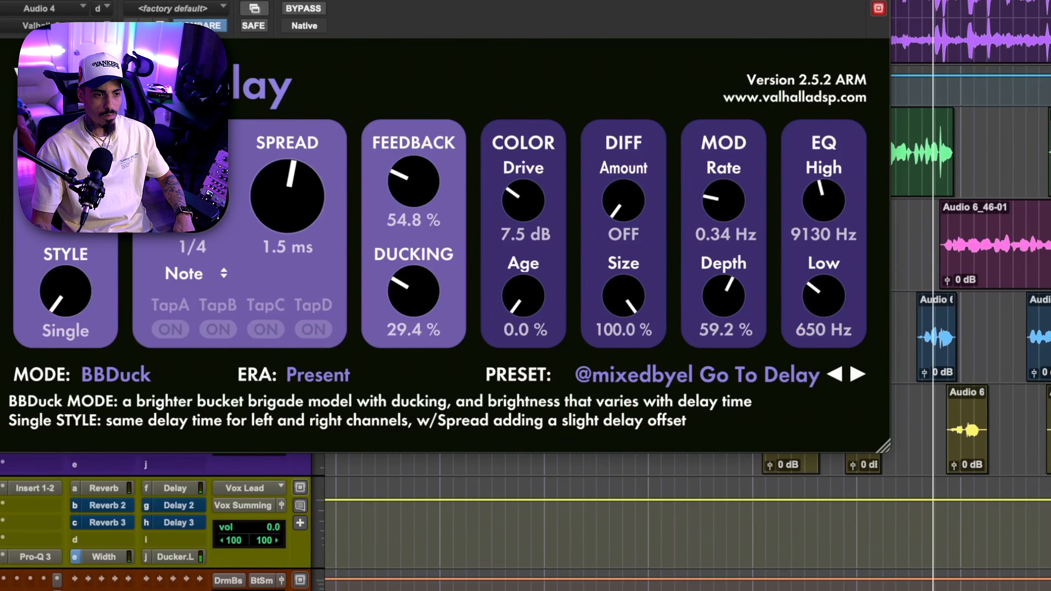
key(super+w)
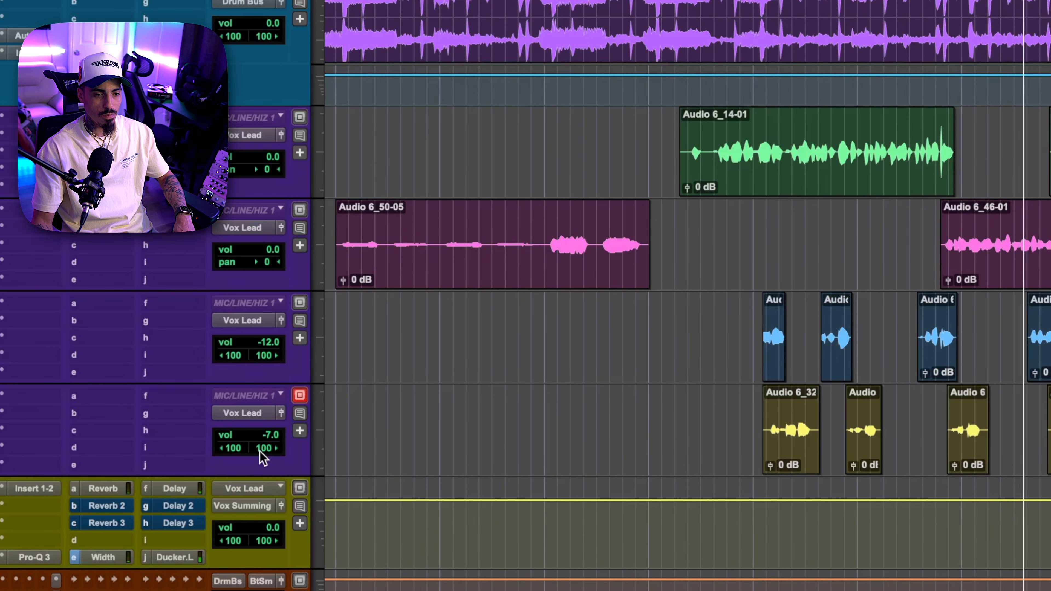
click(270, 433)
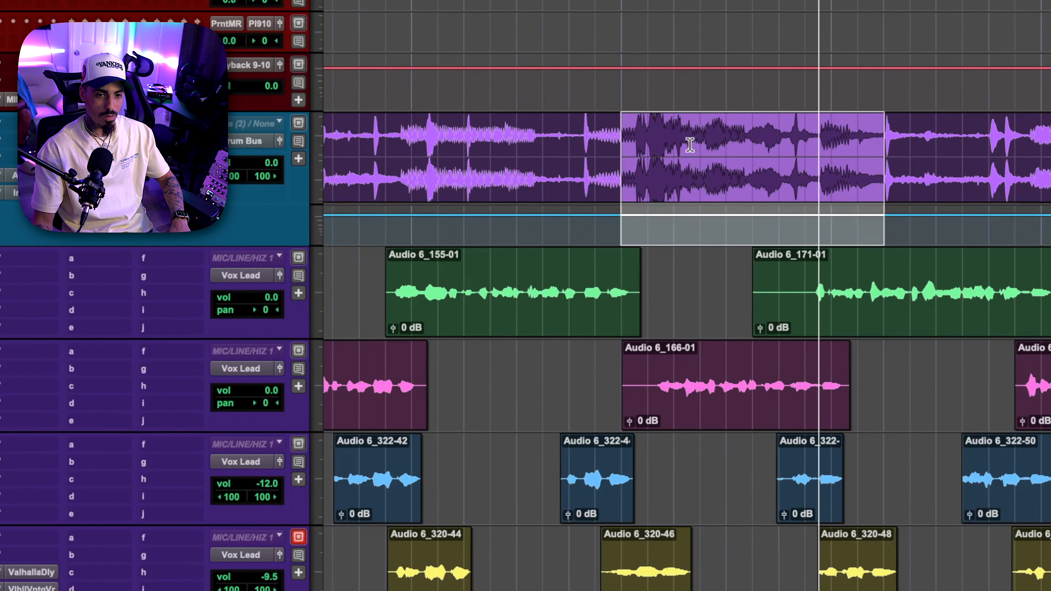
Separate the selected section of the instrumental above the Audio 6_166-01 clip into its own clip and stop playback.
key(super+e)
key(space)
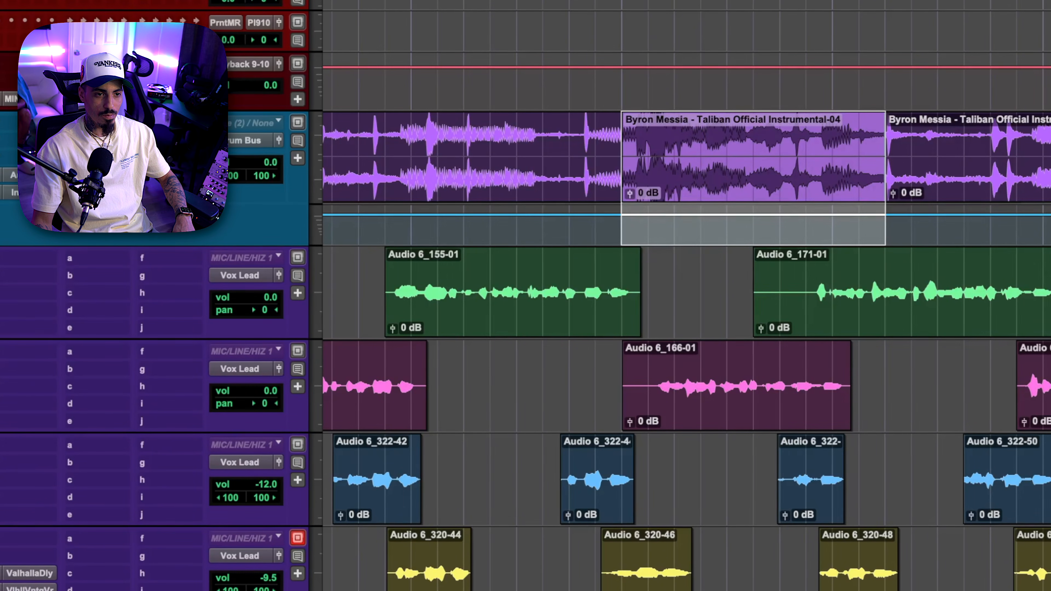
Render the separated instrumental clip through RX Music Rebalance with the vocal level at -Inf and quality set to Best.
drag(676, 194, 119, 20)
drag(109, 274, 131, 547)
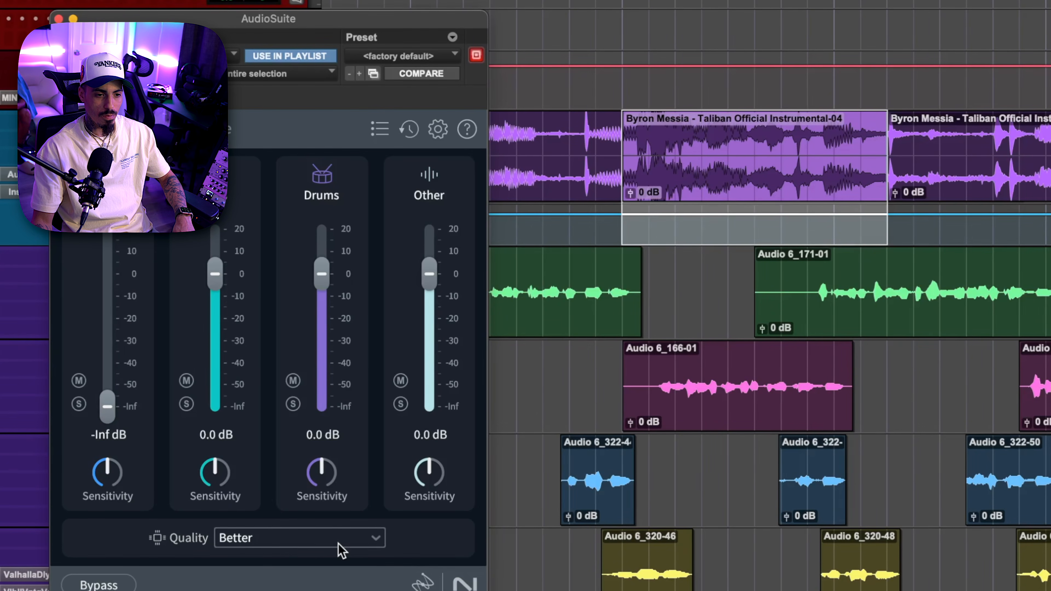
click(342, 551)
click(349, 590)
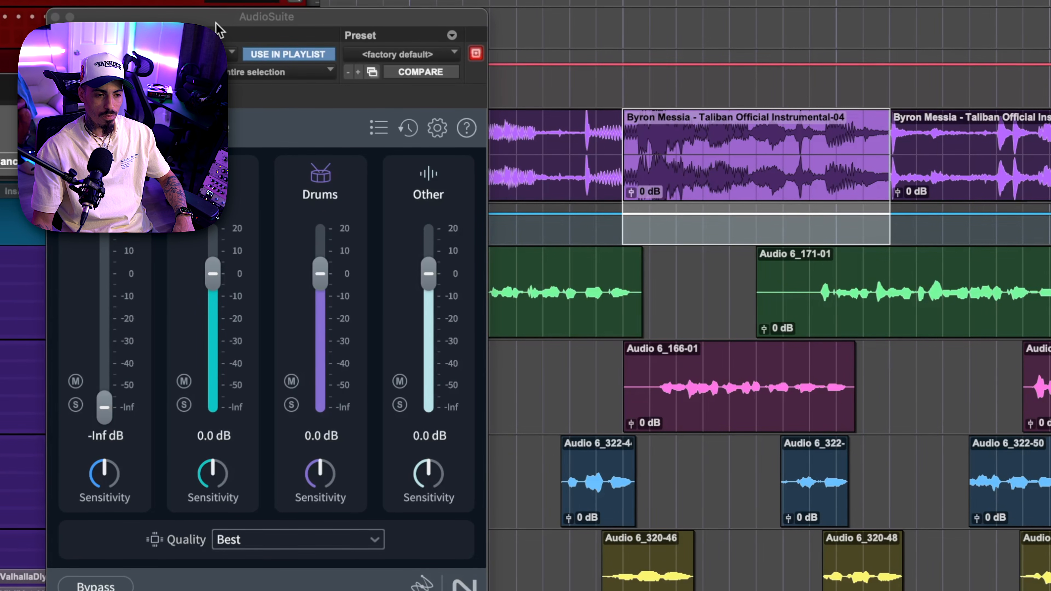
drag(223, 30, 118, 33)
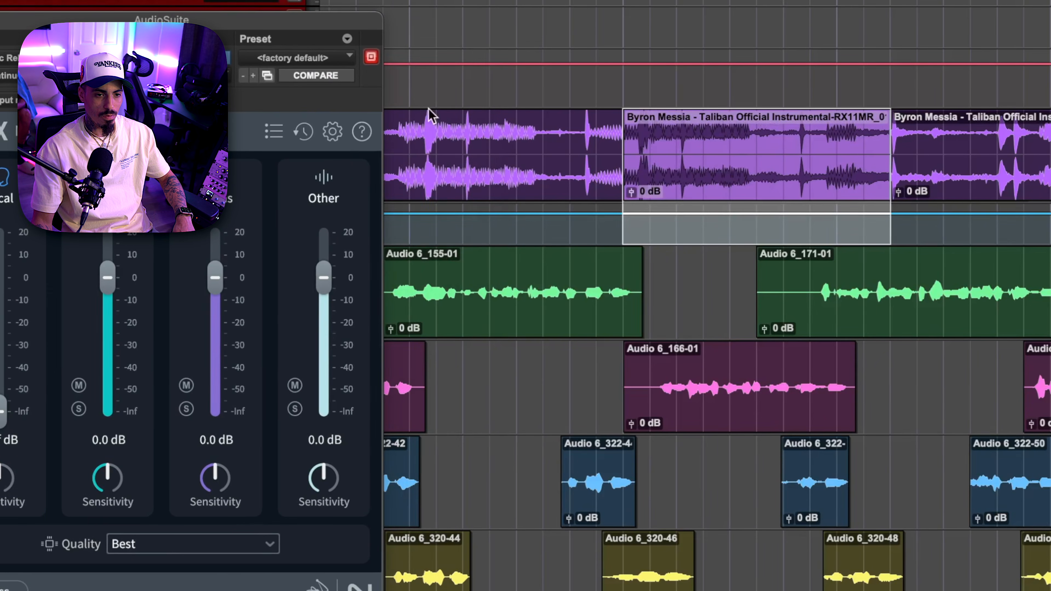
Play the instrumental from just before the rendered clip to check the vocal removal, and stop playback.
click(490, 137)
key(space)
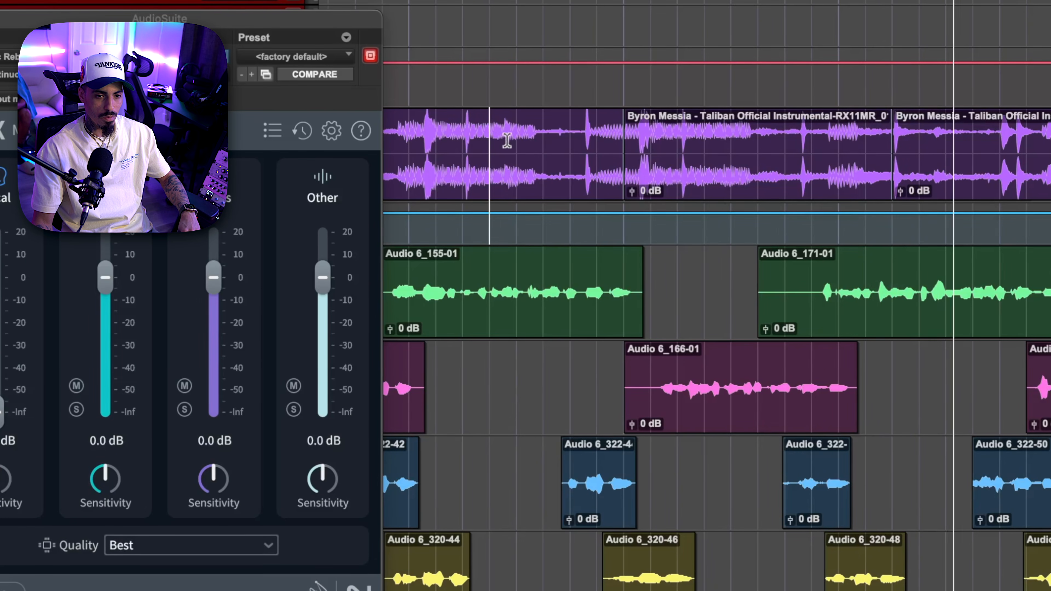
key(space)
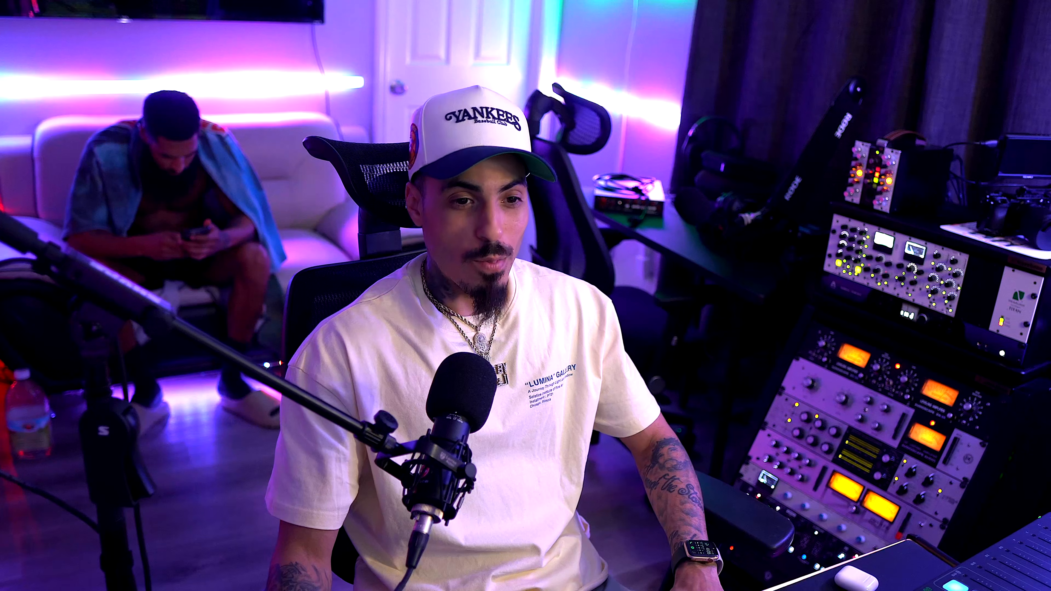